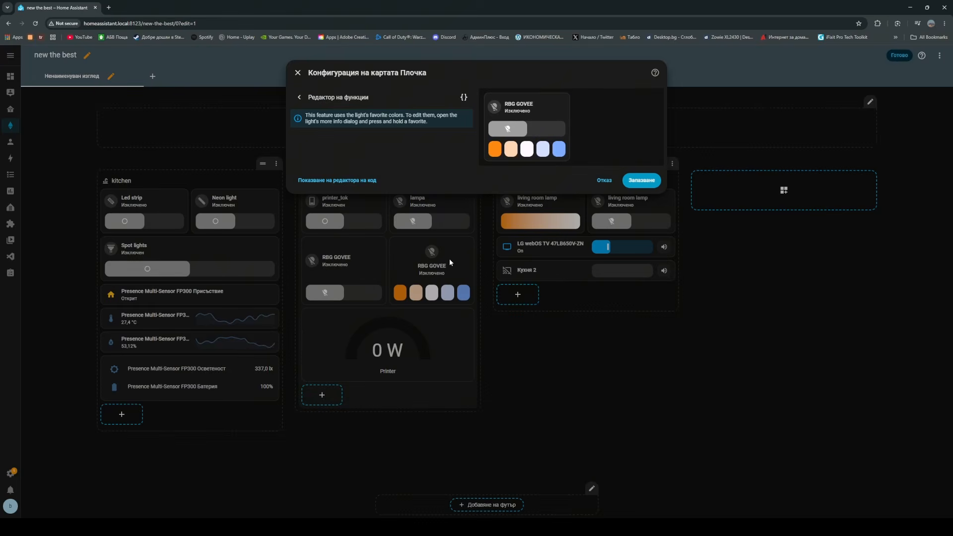
# Test the orange and peach favorite colors in the RBG GOVEE card preview and return to the card's main configuration.
pyautogui.click(497, 153)
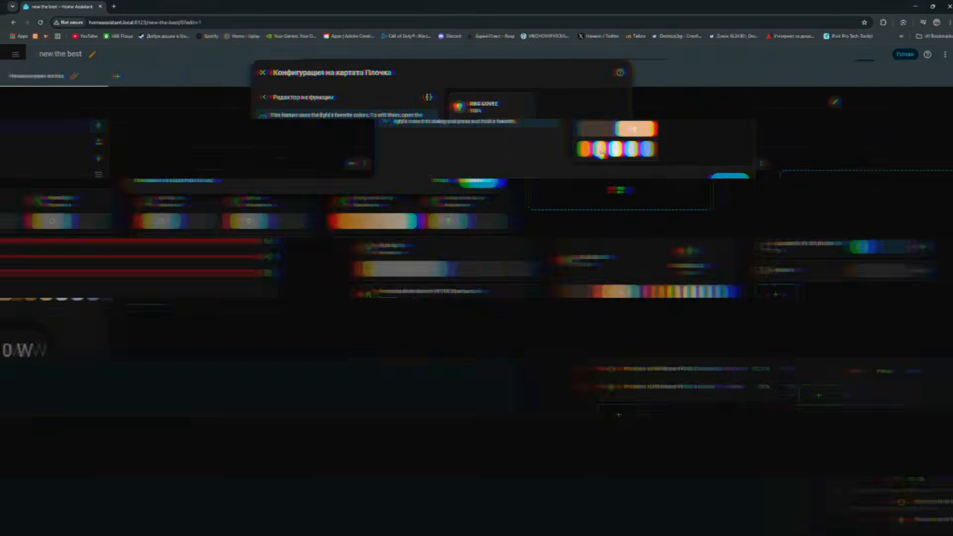
pyautogui.click(511, 149)
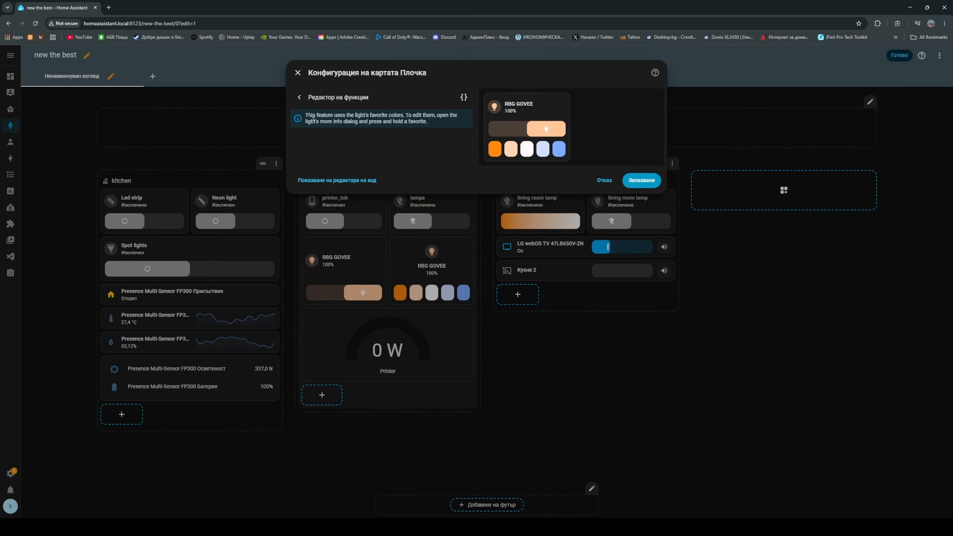
pyautogui.click(299, 98)
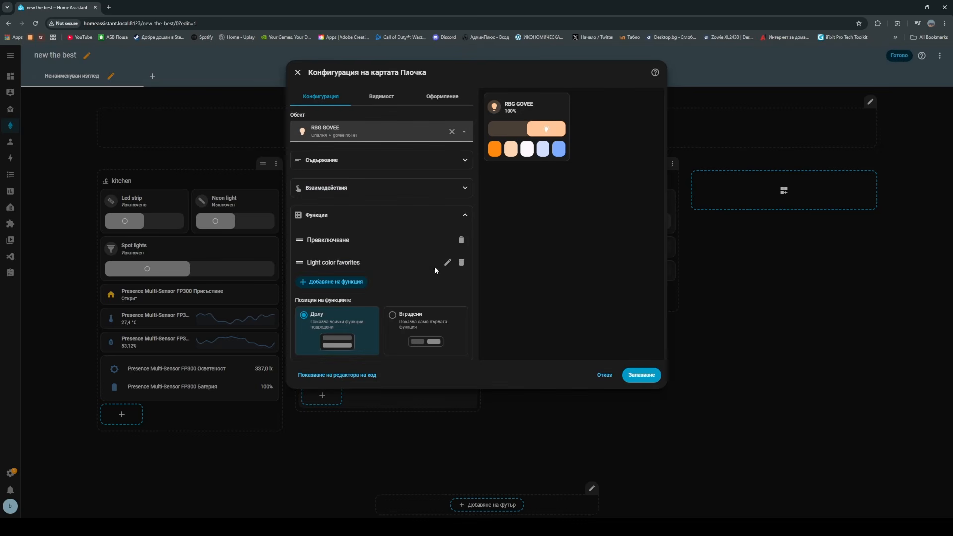
pyautogui.click(345, 282)
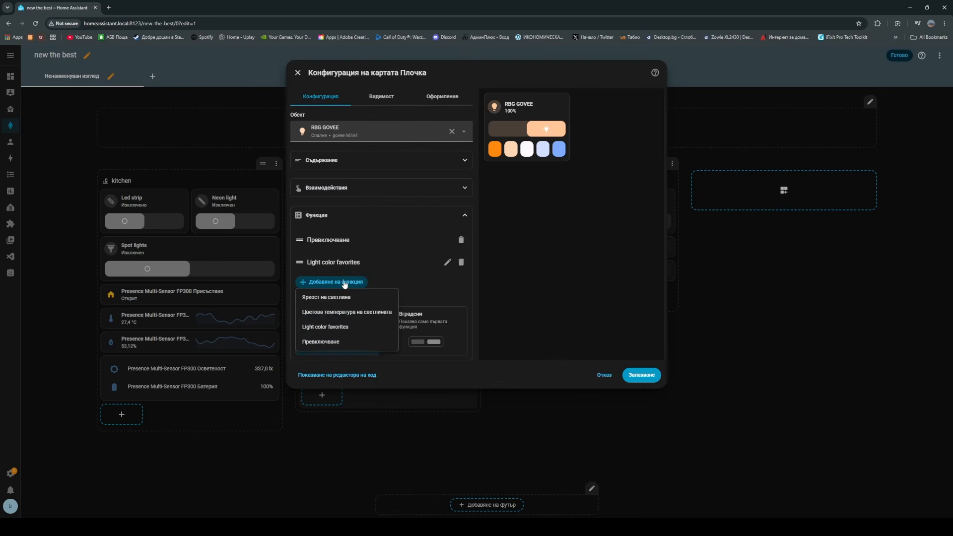
pyautogui.click(335, 343)
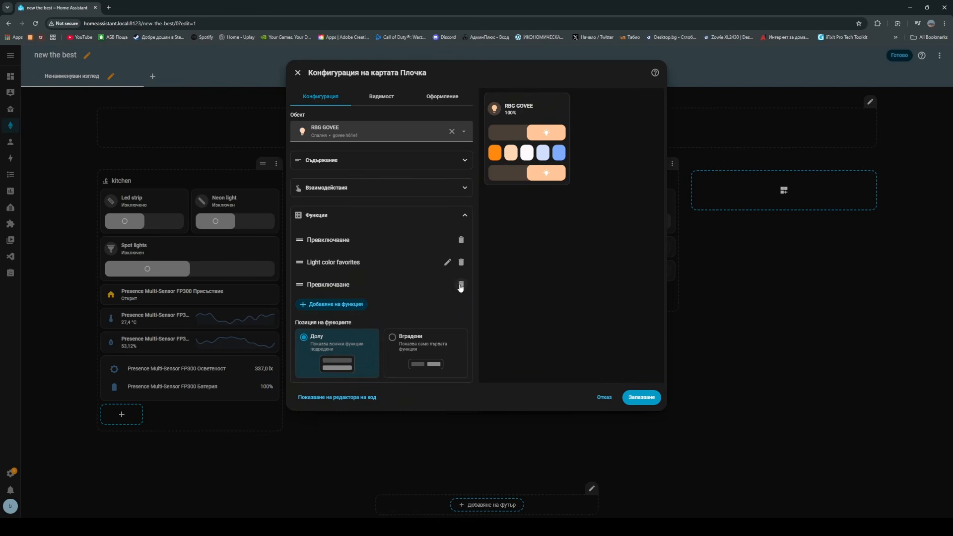
pyautogui.click(460, 284)
# Add the Яркост на светлина feature to the RBG GOVEE card, save it, and delete the duplicate RBG GOVEE card beside it.
pyautogui.click(332, 282)
pyautogui.click(326, 297)
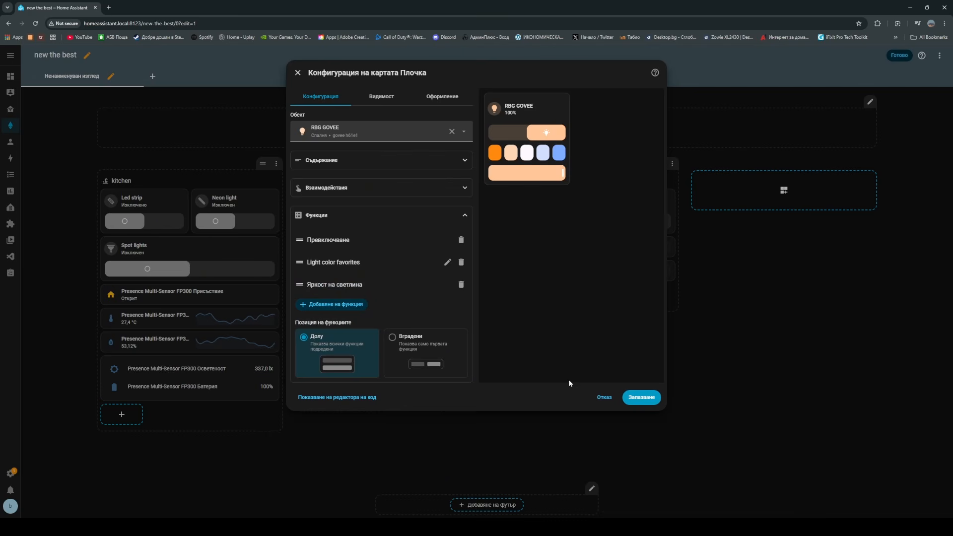
pyautogui.click(643, 398)
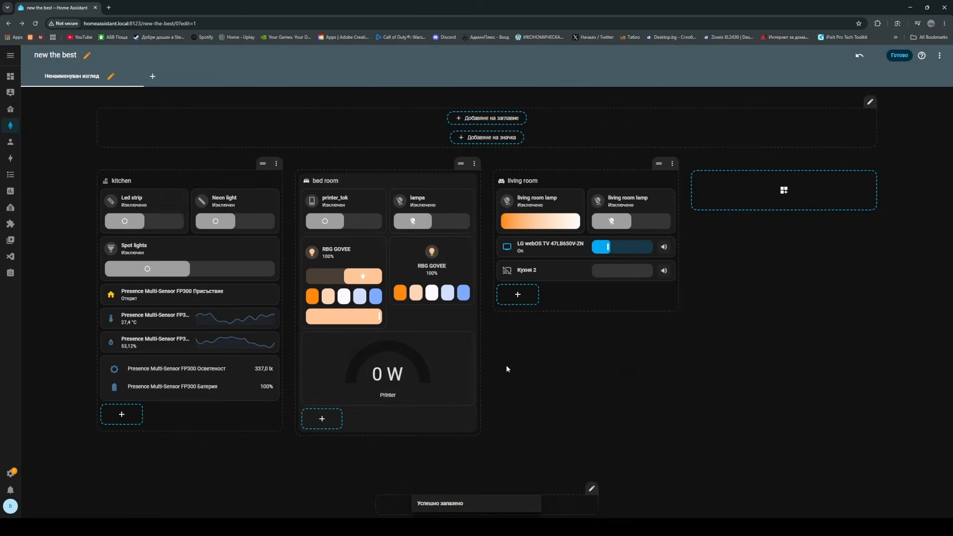
pyautogui.click(469, 243)
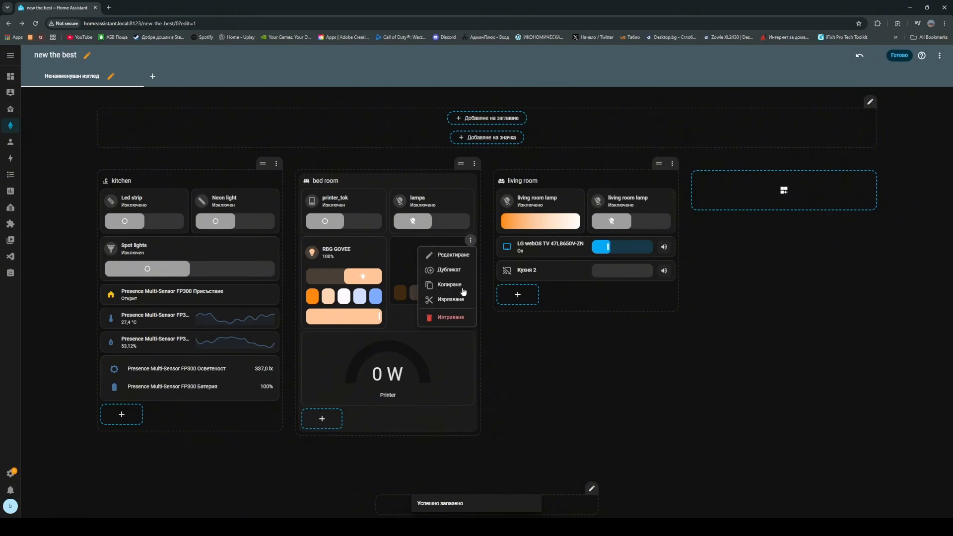
pyautogui.click(451, 315)
# Reorder the RBG GOVEE card's features so Яркост на светлина precedes Light color favorites, set the light to orange, and save.
pyautogui.click(338, 289)
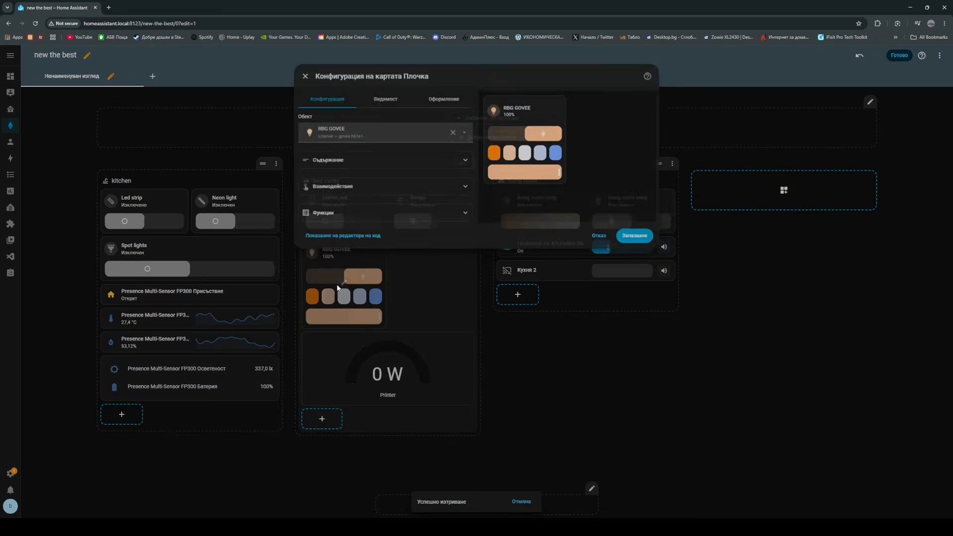
pyautogui.click(365, 220)
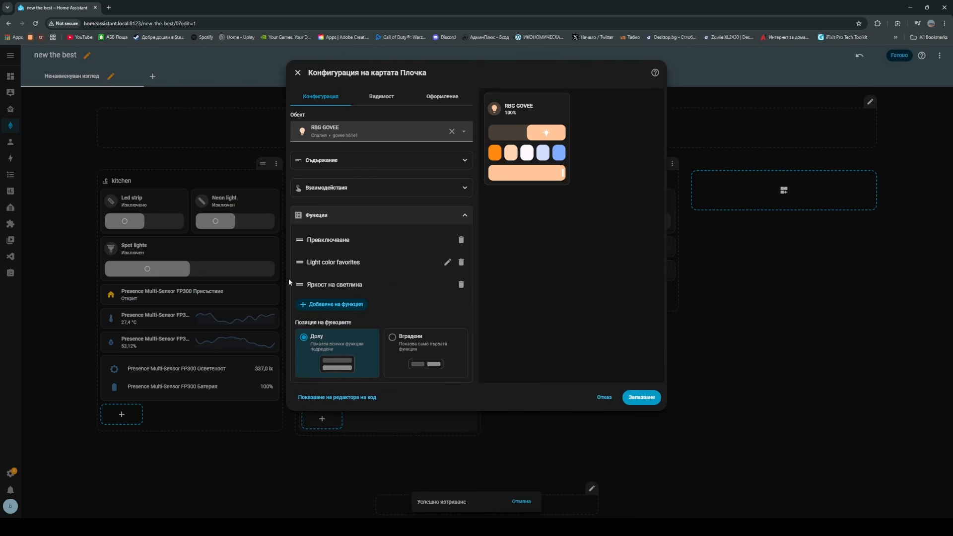
pyautogui.moveTo(299, 285); pyautogui.dragTo(298, 259)
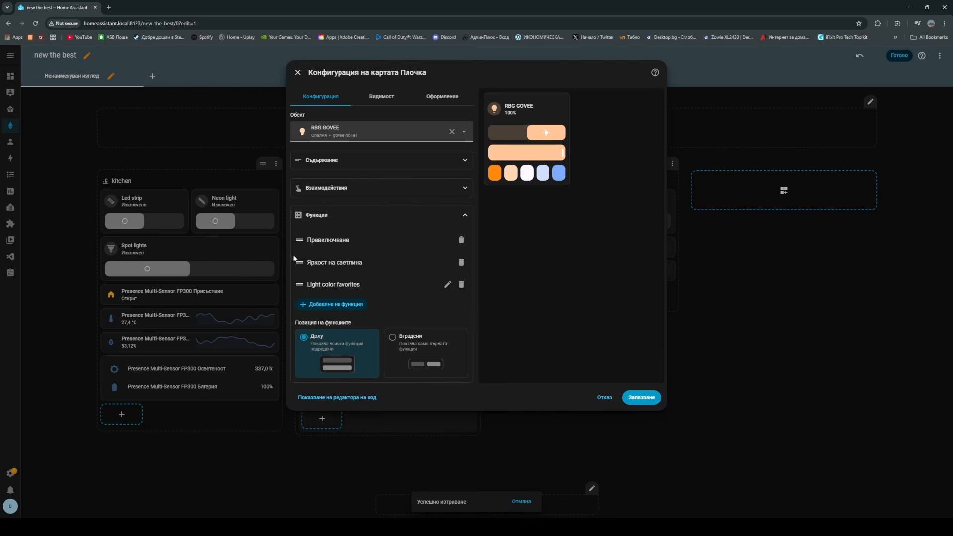
pyautogui.click(497, 173)
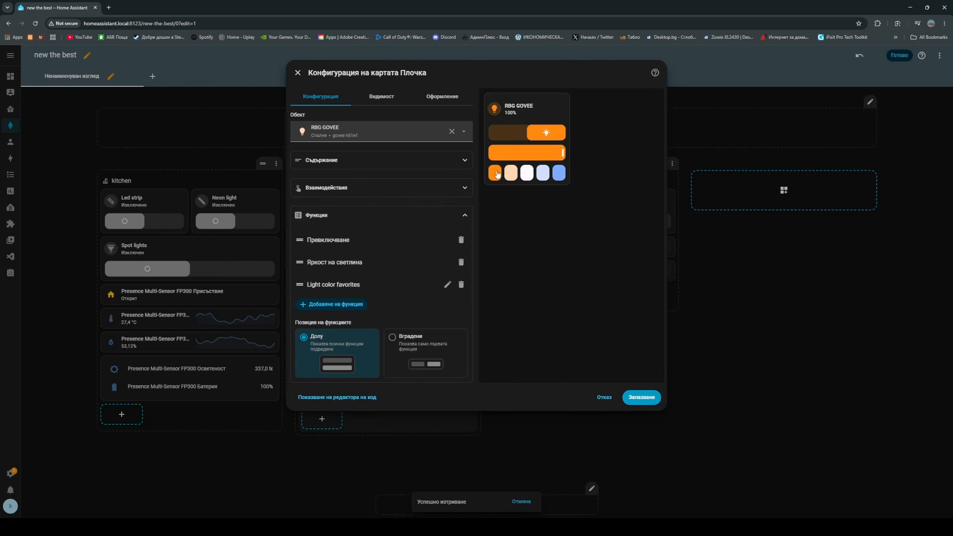
pyautogui.click(642, 397)
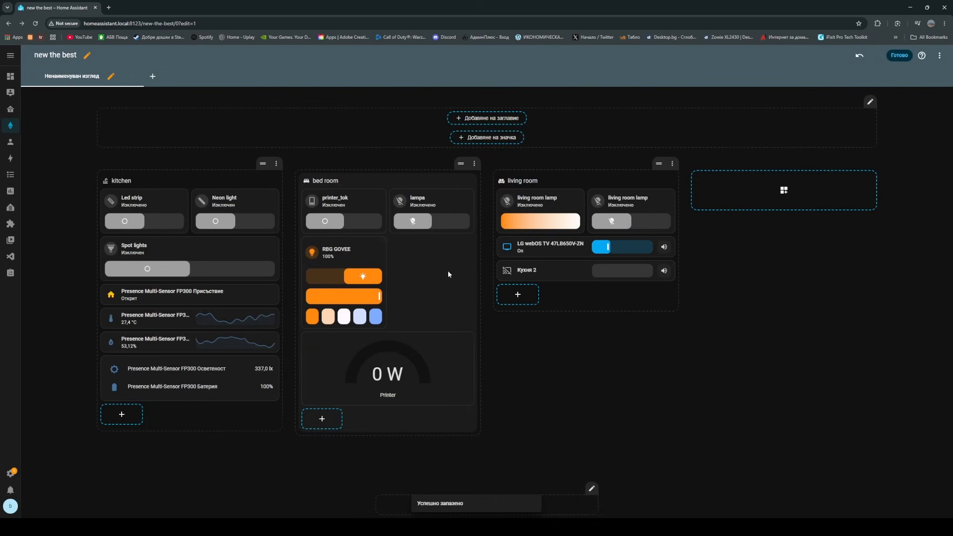
# Move the lampa card ahead of printer_tok, add the Яркост на светлина and Light color favorites features to it, and save.
pyautogui.moveTo(343, 213)
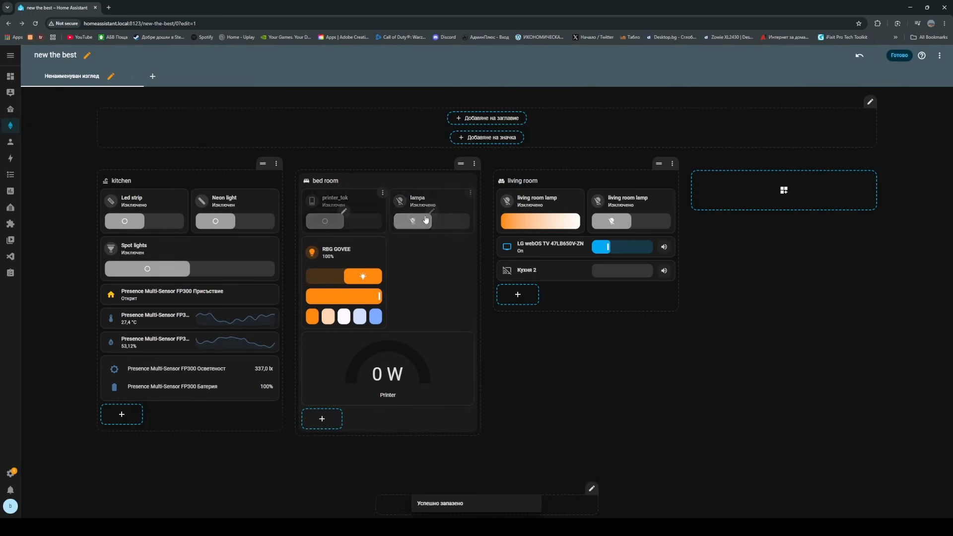
pyautogui.moveTo(426, 219); pyautogui.dragTo(340, 203)
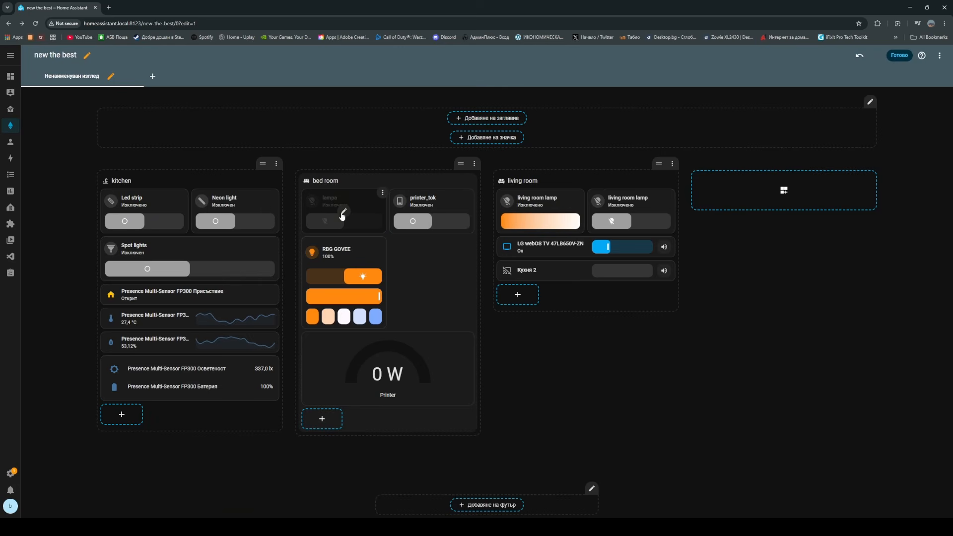
pyautogui.click(342, 214)
pyautogui.click(341, 216)
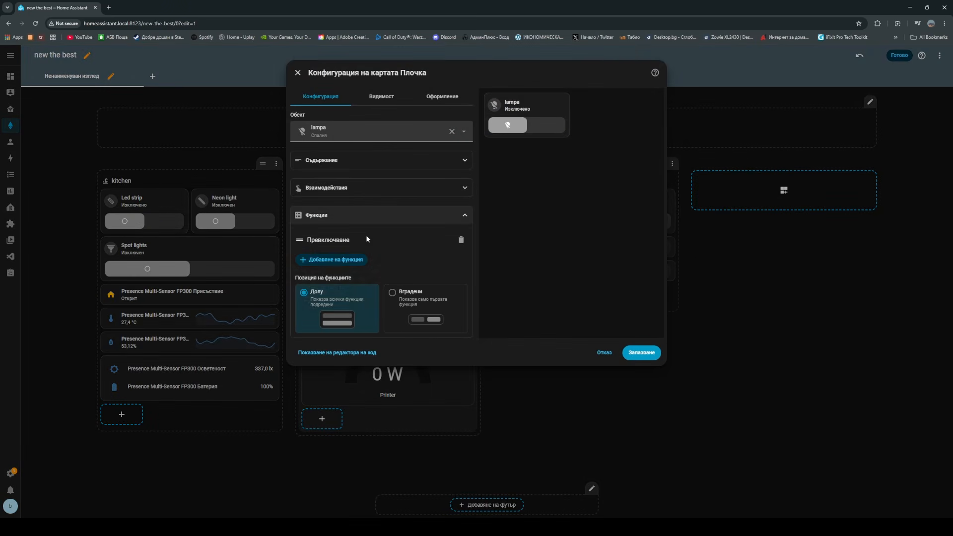
pyautogui.click(331, 263)
pyautogui.click(331, 276)
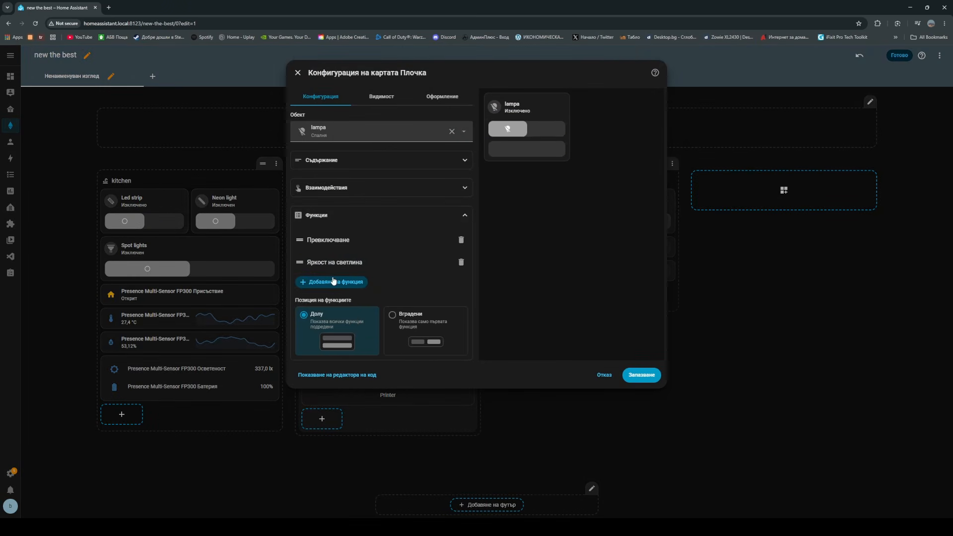
pyautogui.click(336, 282)
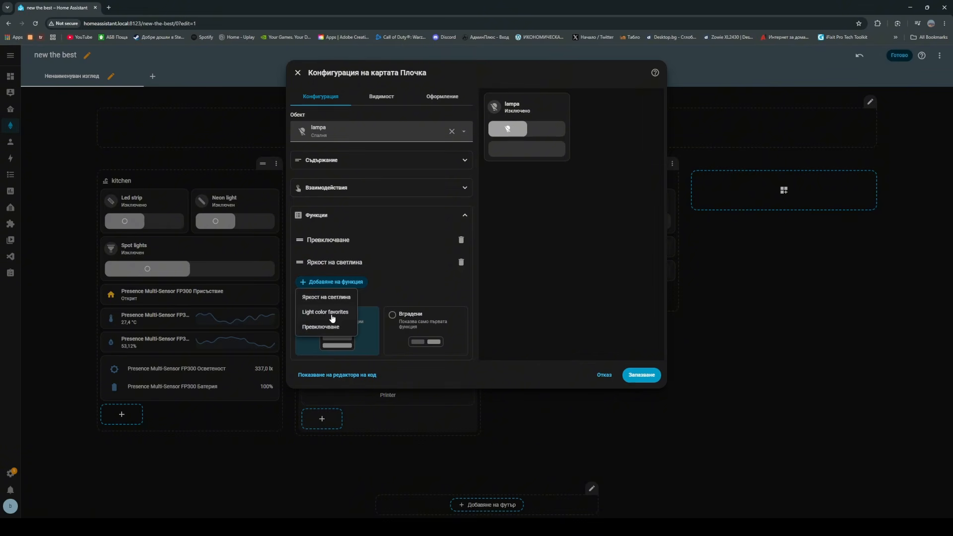
pyautogui.click(332, 313)
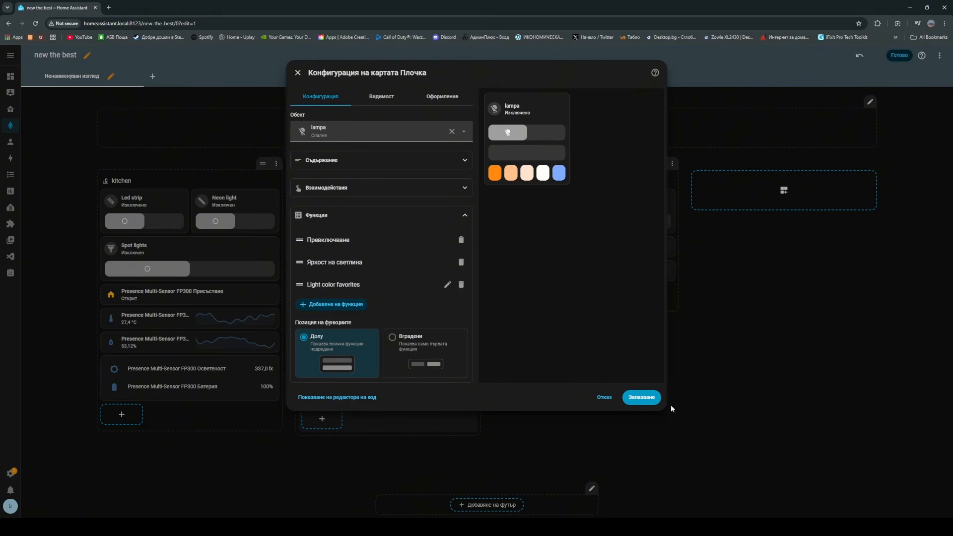
pyautogui.click(642, 398)
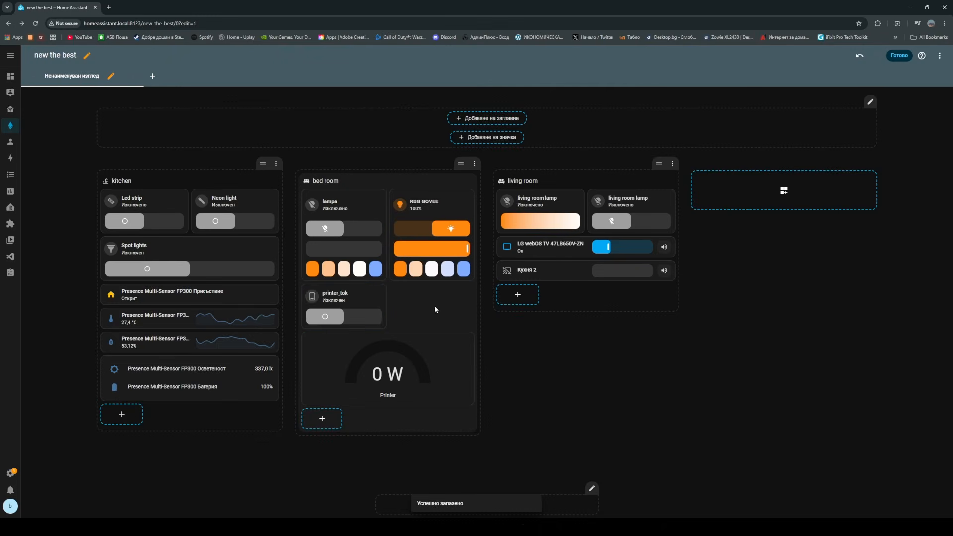
# Set the printer_tok card in the bed room section to full width and save it.
pyautogui.click(382, 288)
pyautogui.click(365, 303)
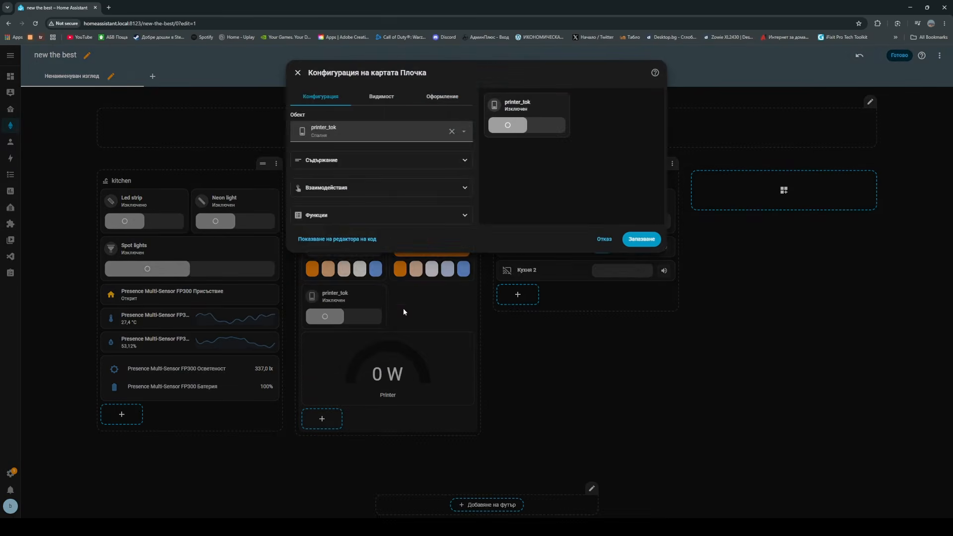
pyautogui.click(455, 98)
pyautogui.click(457, 289)
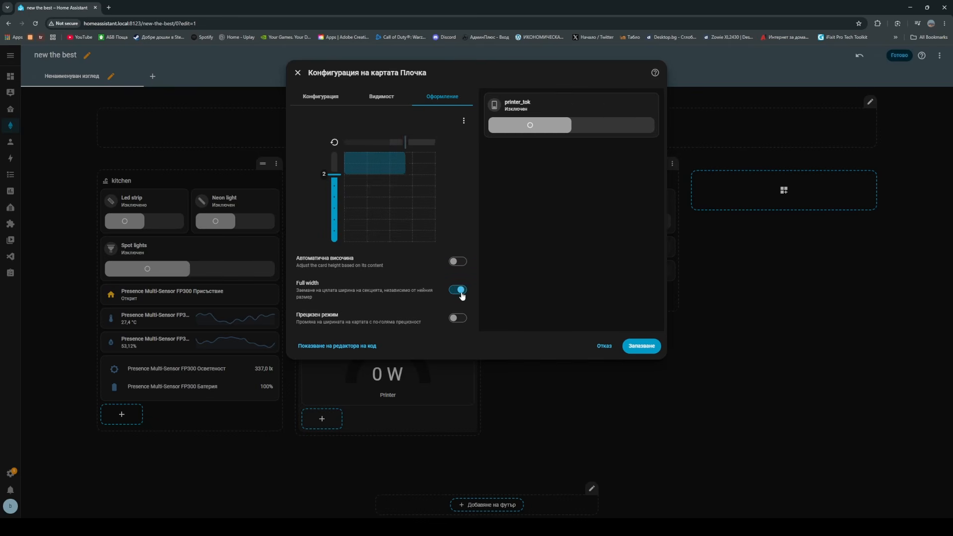
pyautogui.click(640, 346)
# Check the printer_tok card's available features, try the vertical content layout, and restore the horizontal one.
pyautogui.click(387, 304)
pyautogui.click(356, 219)
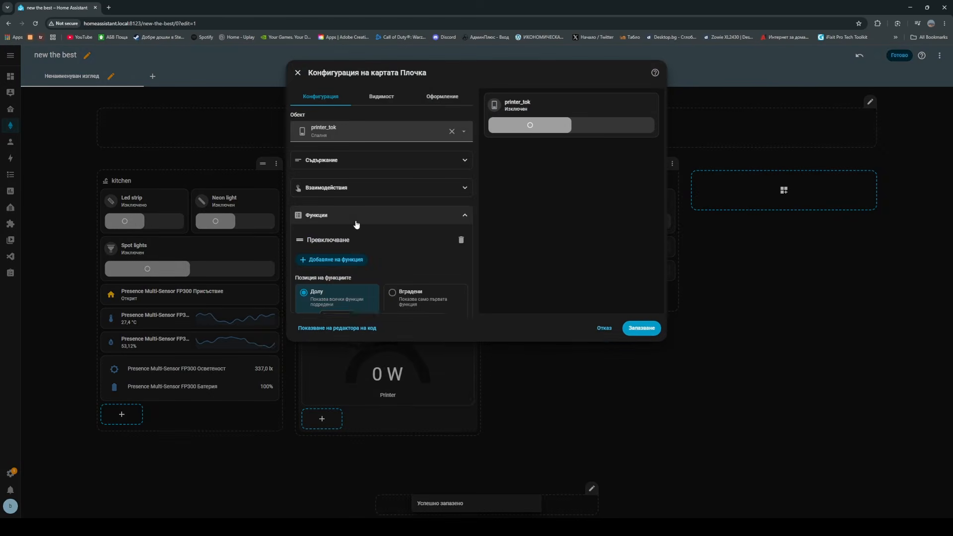
pyautogui.click(332, 260)
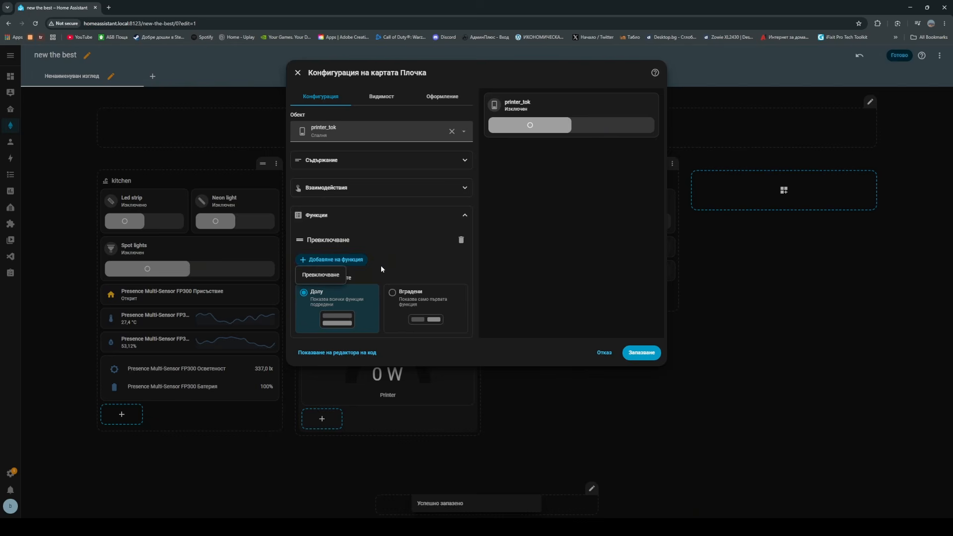
pyautogui.click(411, 270)
pyautogui.click(323, 160)
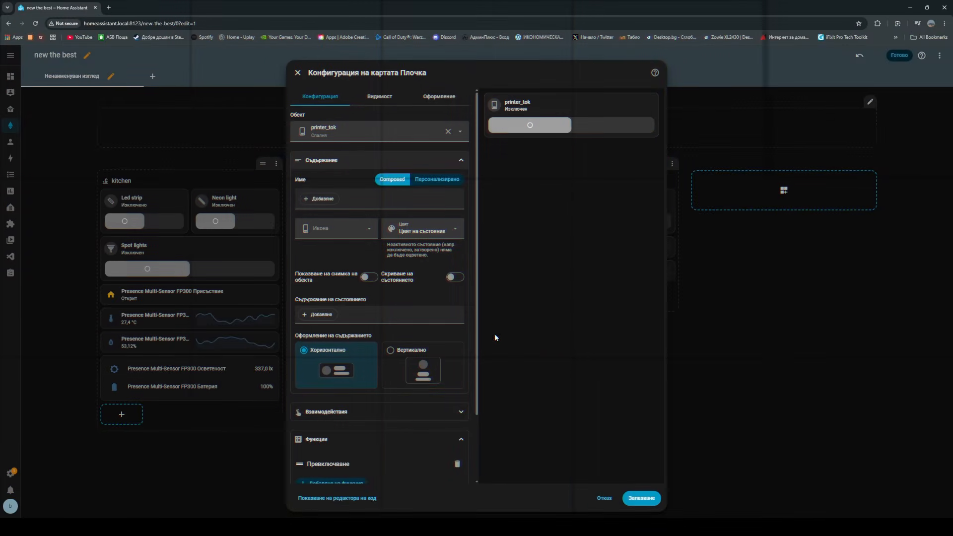
pyautogui.click(424, 382)
pyautogui.click(353, 370)
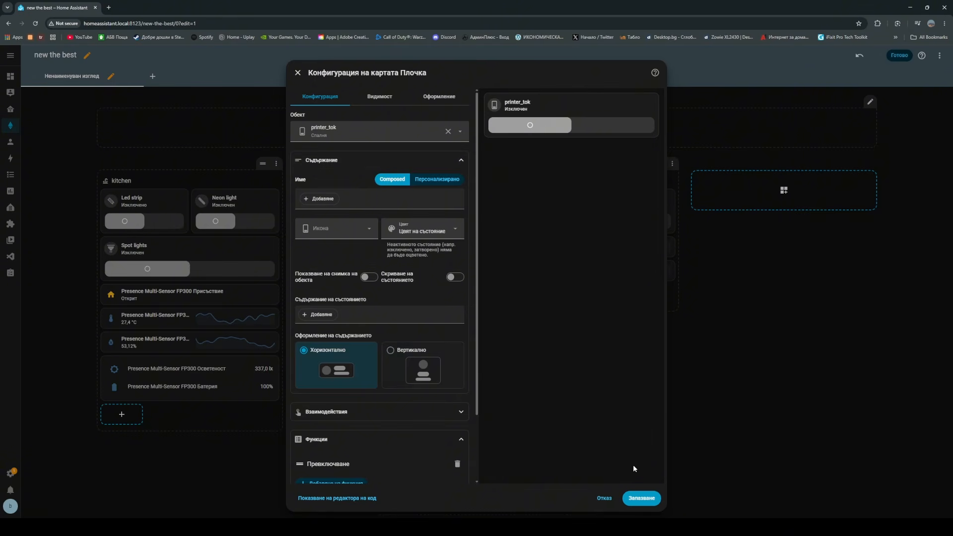
pyautogui.click(647, 498)
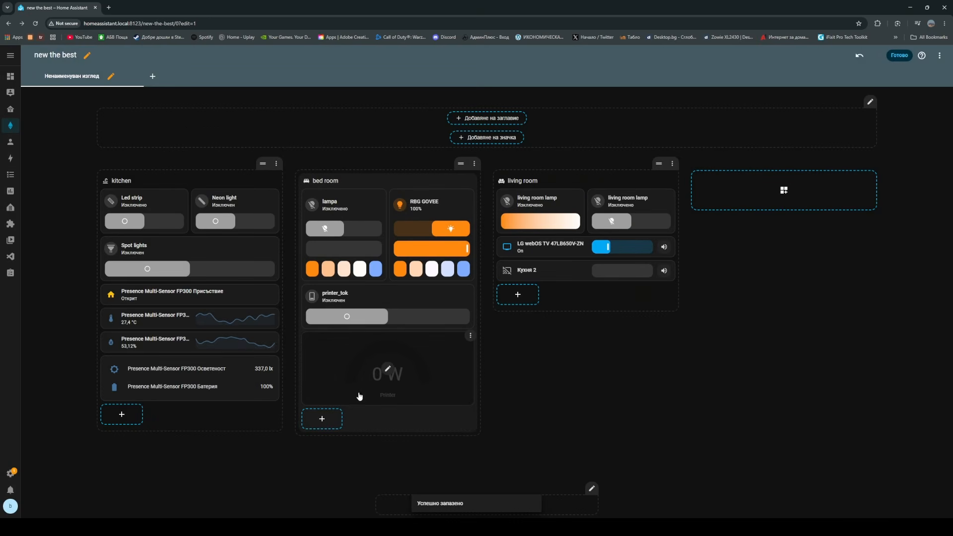
# Add a Плочка card for the Мощност entity of printer_tok to the bed room section.
pyautogui.click(321, 421)
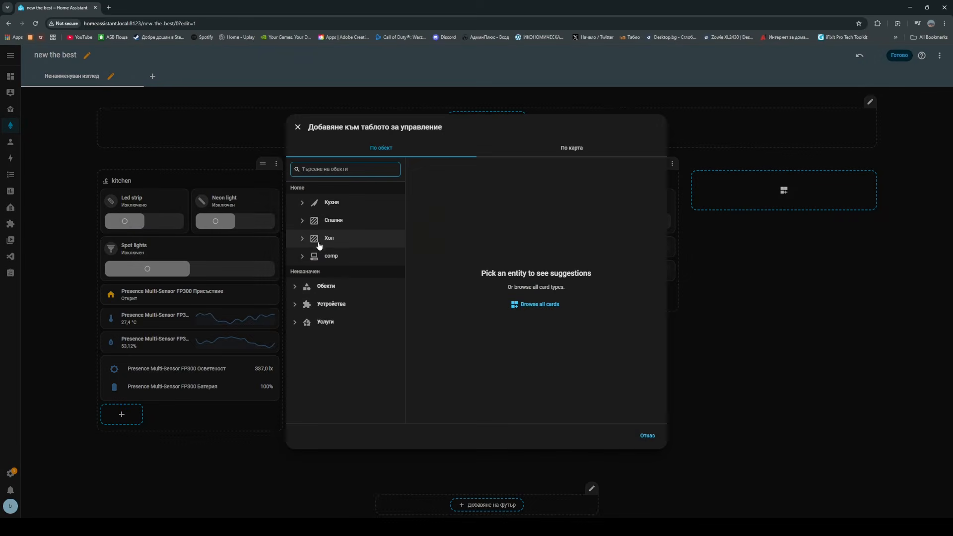
pyautogui.click(301, 237)
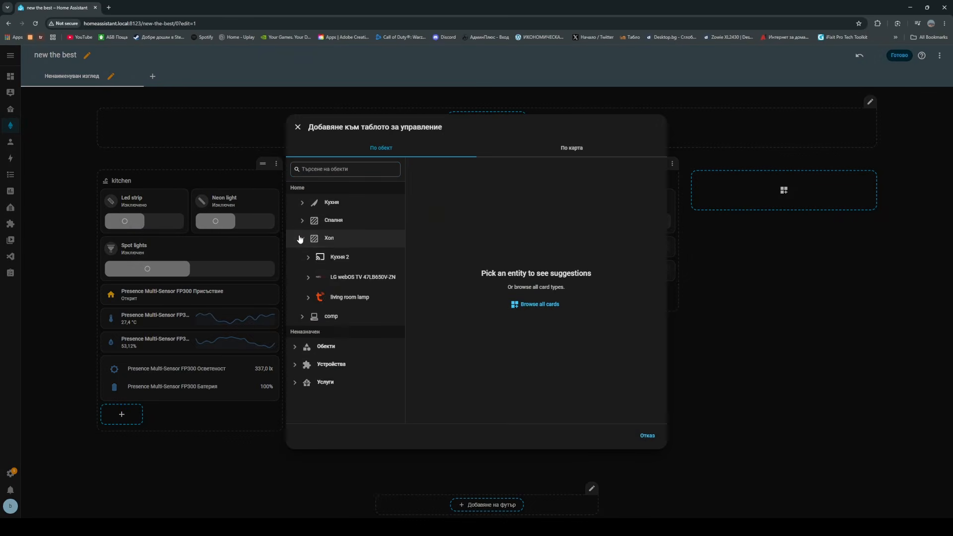
pyautogui.click(300, 221)
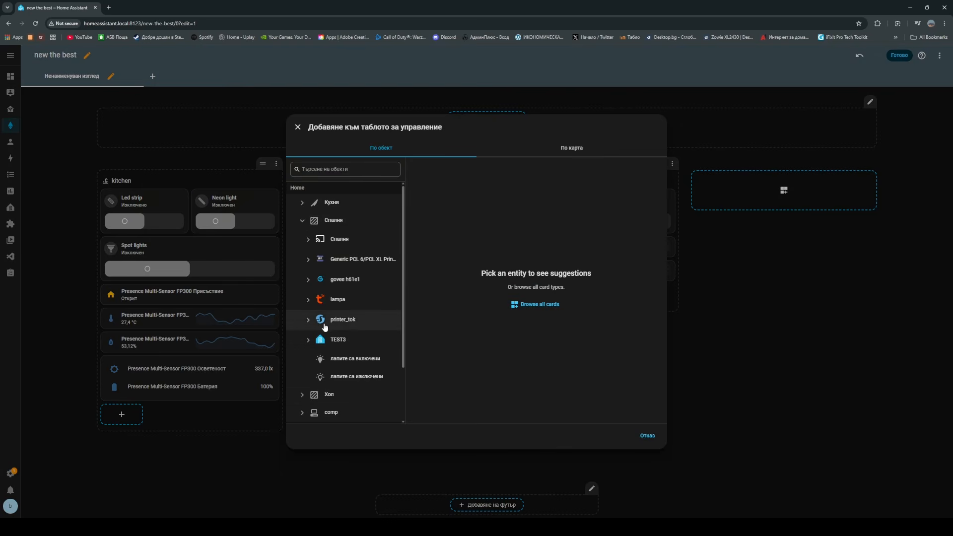
pyautogui.click(308, 301)
pyautogui.click(308, 301)
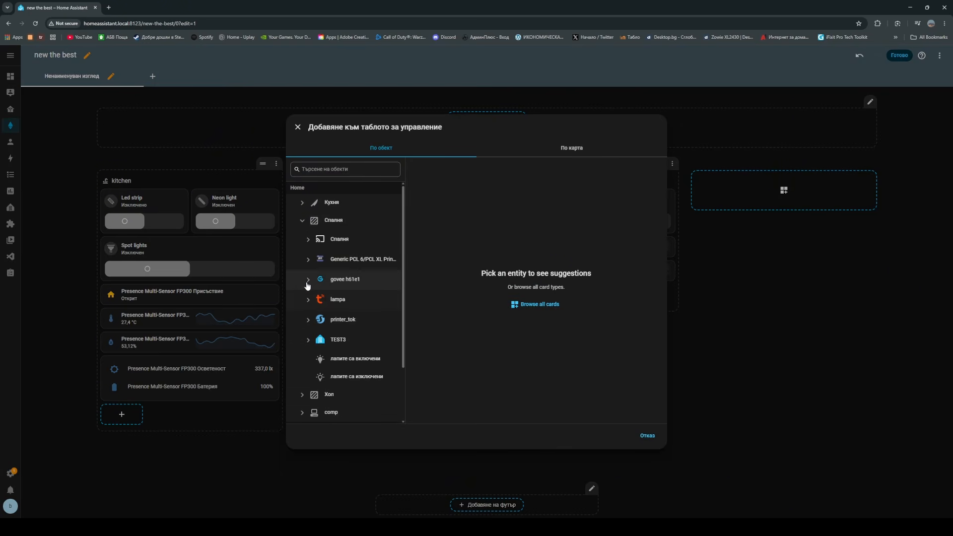
pyautogui.click(308, 319)
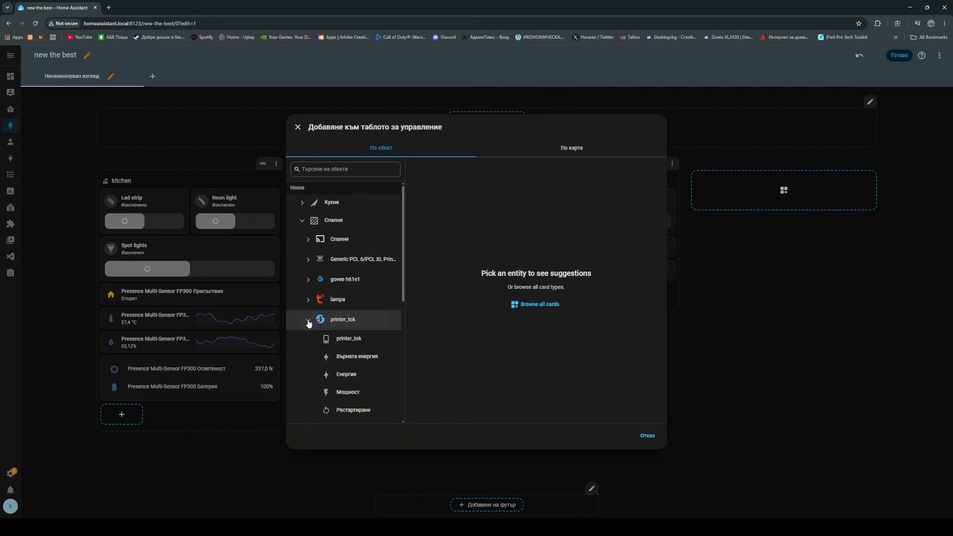
pyautogui.scroll(-2, 356, 306)
pyautogui.click(356, 321)
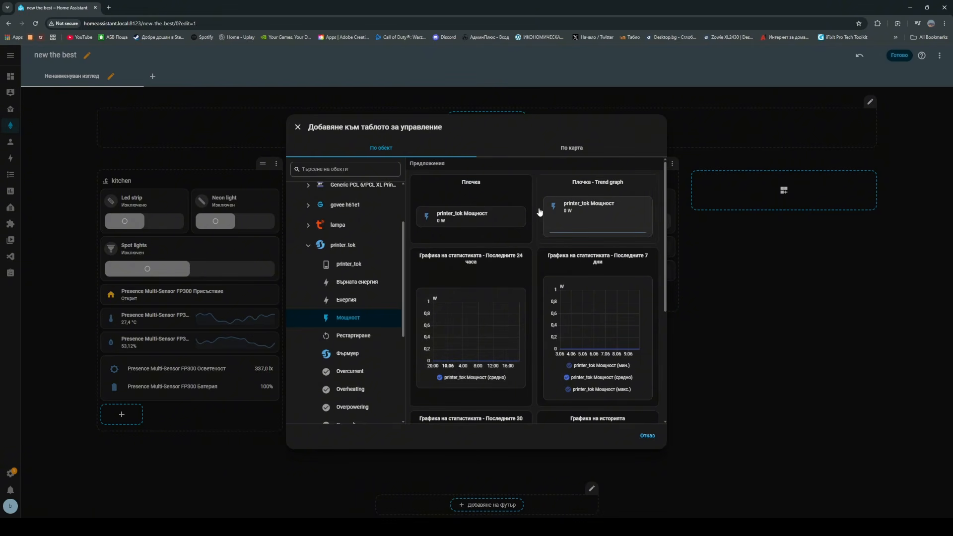
pyautogui.click(516, 217)
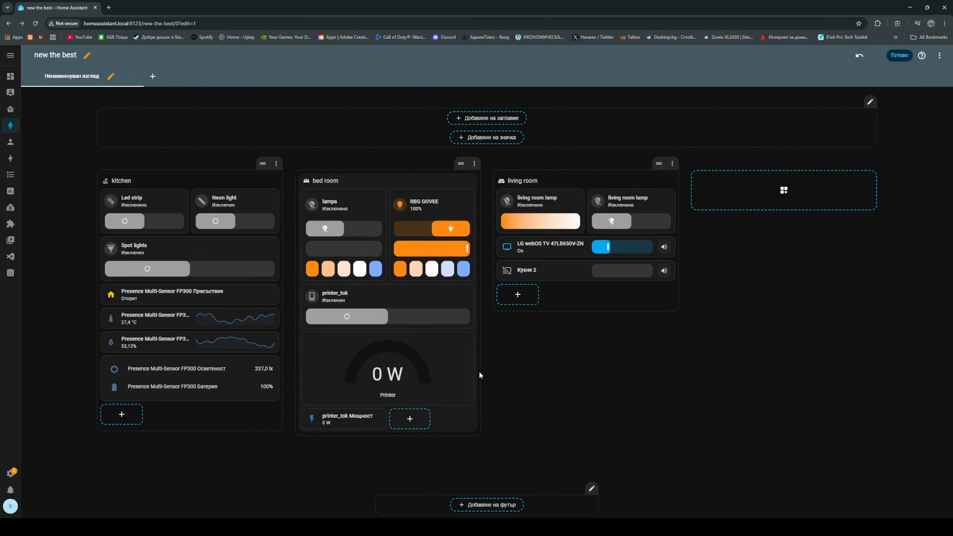
# Try the Bar gauge and Trend graph features on the printer_tok Мощност card, keeping only Trend graph.
pyautogui.click(351, 420)
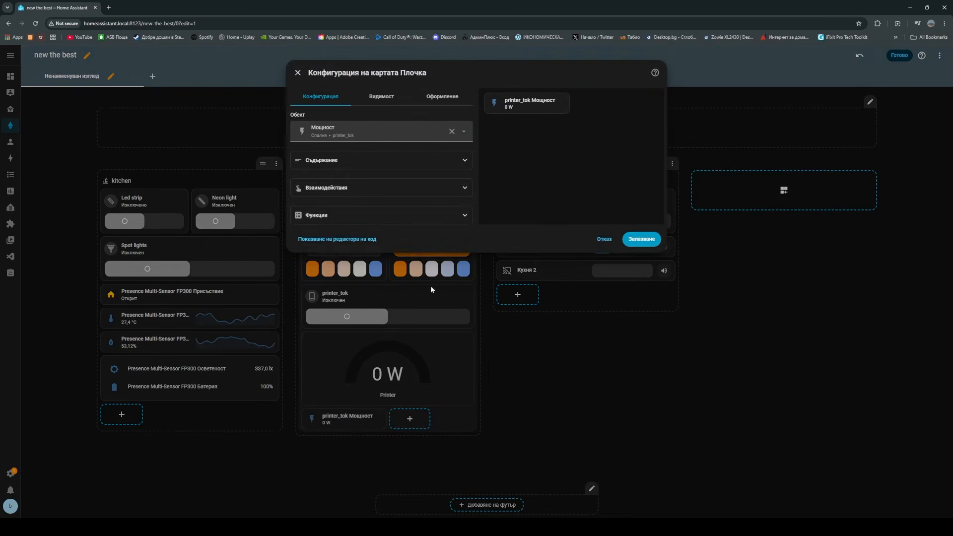
pyautogui.click(421, 217)
pyautogui.click(353, 240)
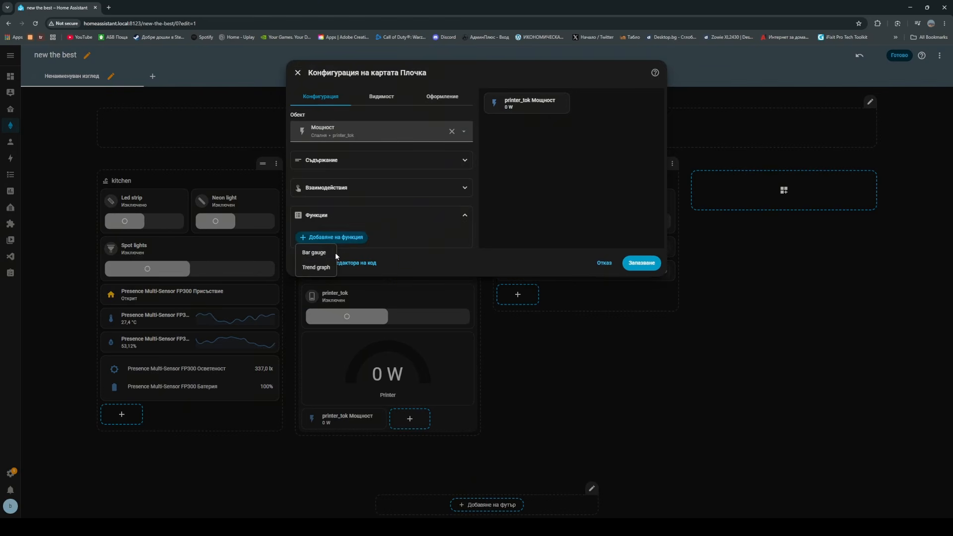
pyautogui.click(321, 257)
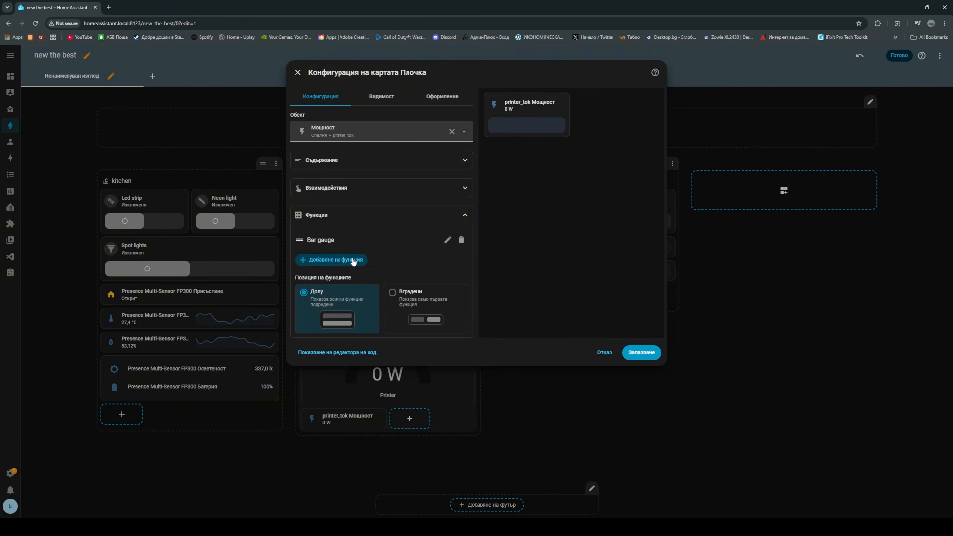
pyautogui.click(352, 259)
pyautogui.click(327, 293)
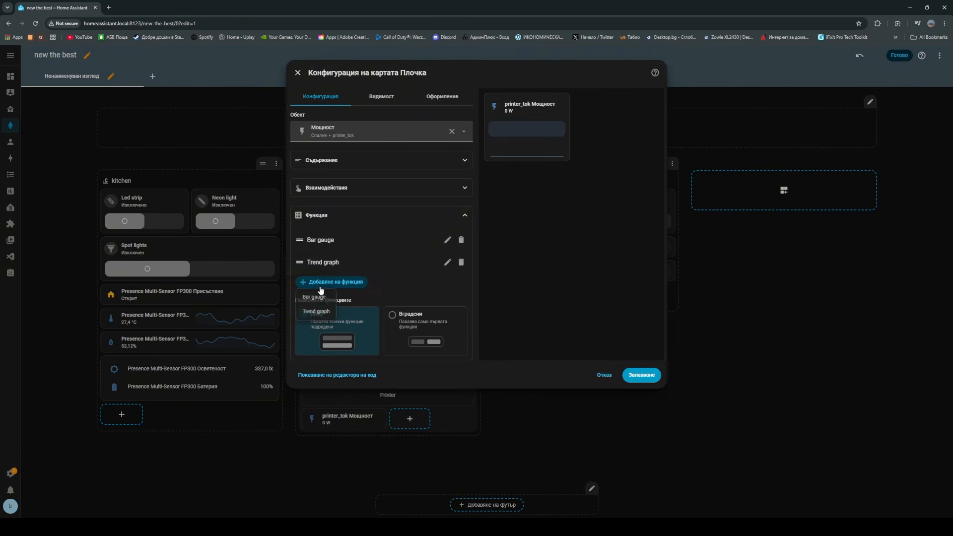
pyautogui.click(461, 239)
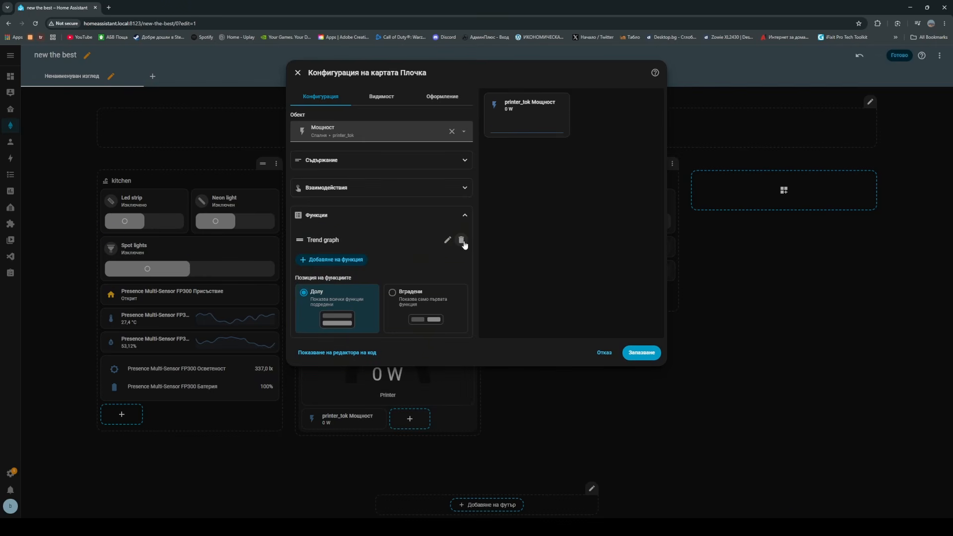
# Set the feature position of the printer_tok Мощност card to Вградени, look over its interaction and content options, and save.
pyautogui.click(403, 318)
pyautogui.click(364, 188)
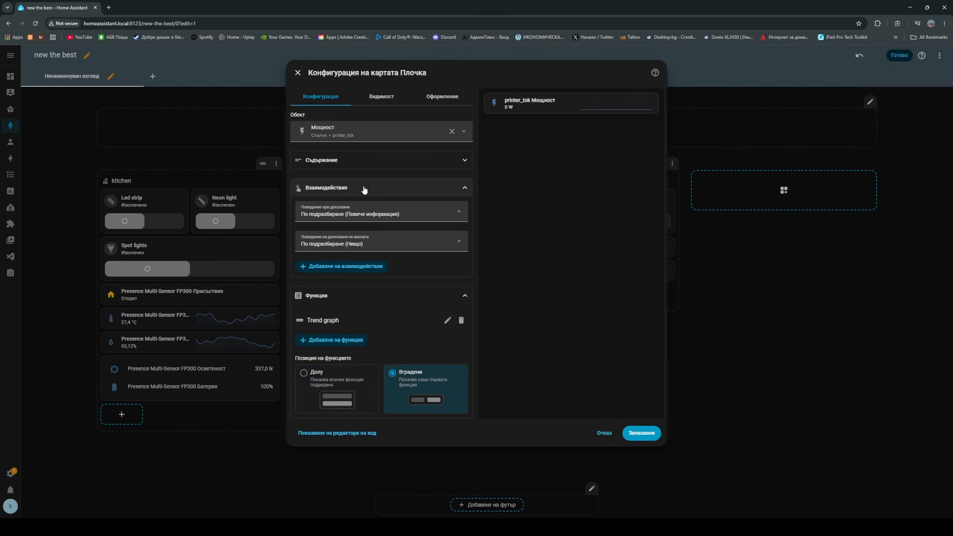
pyautogui.click(339, 160)
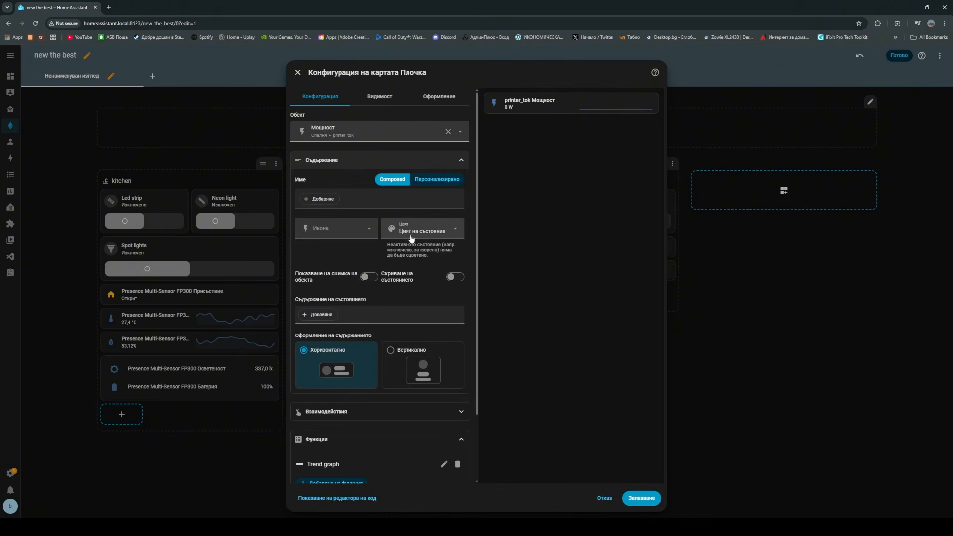
pyautogui.scroll(-3, 415, 375)
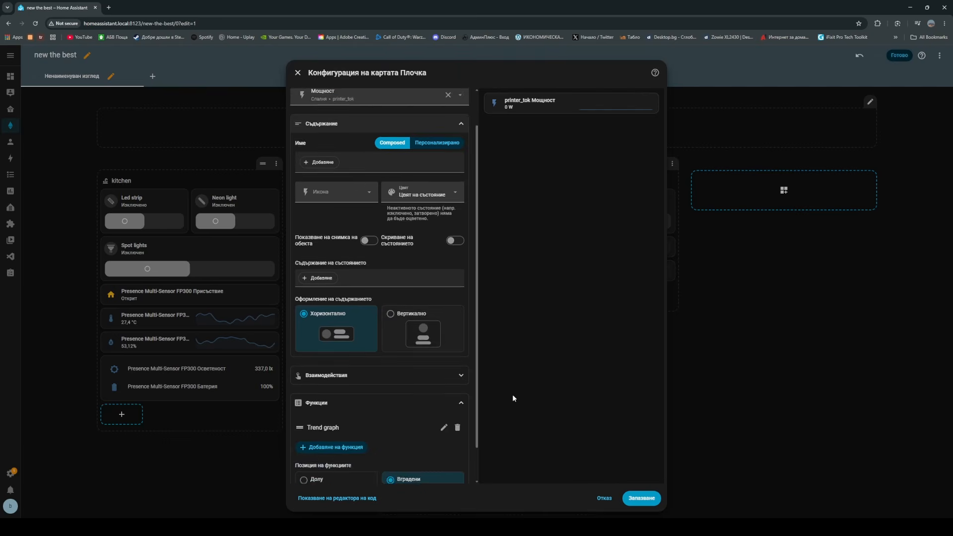
pyautogui.click(642, 498)
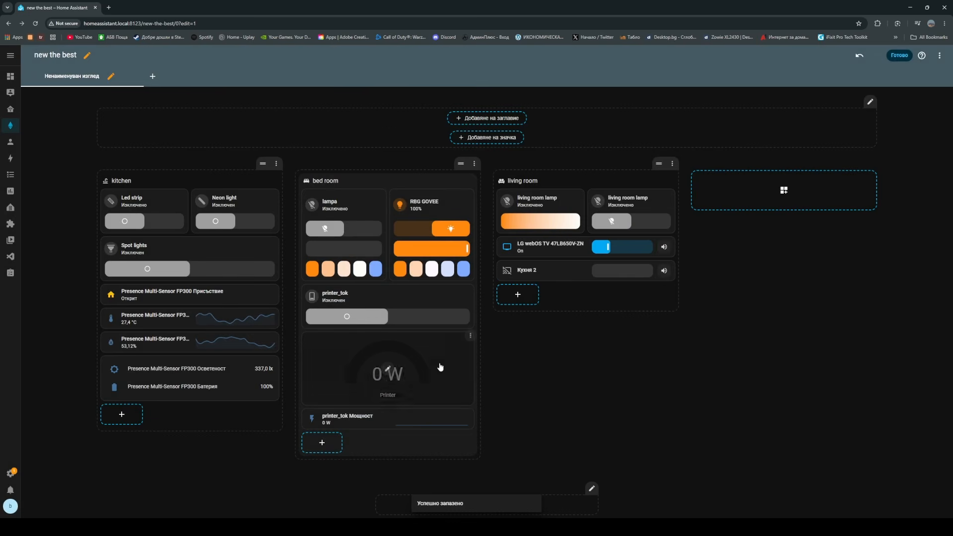
# Delete the Printer gauge card from the bed room section.
pyautogui.click(470, 336)
pyautogui.click(454, 412)
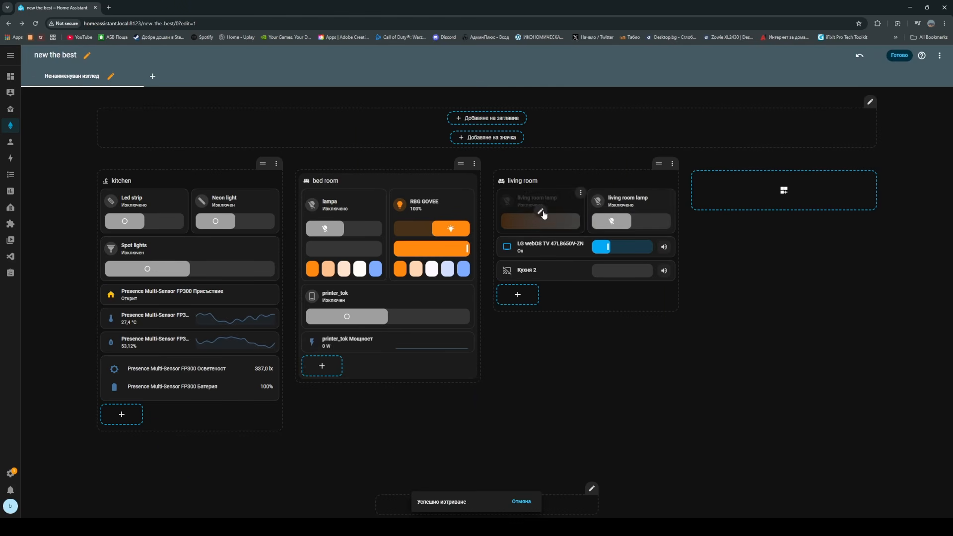
# Add the Яркост на светлина and Превключване features to the living room lamp card that has the color temperature slider.
pyautogui.click(541, 212)
pyautogui.click(400, 217)
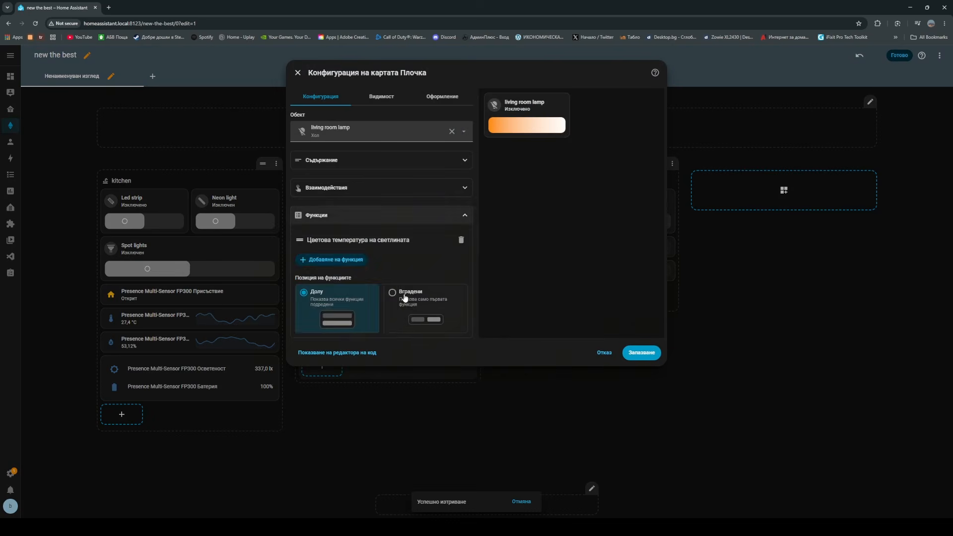
pyautogui.click(342, 260)
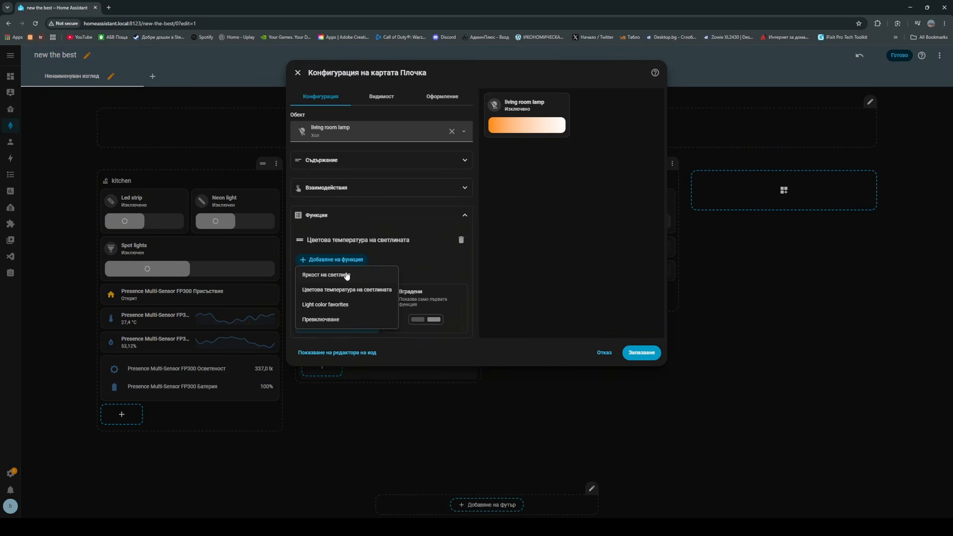
pyautogui.click(346, 276)
pyautogui.click(343, 282)
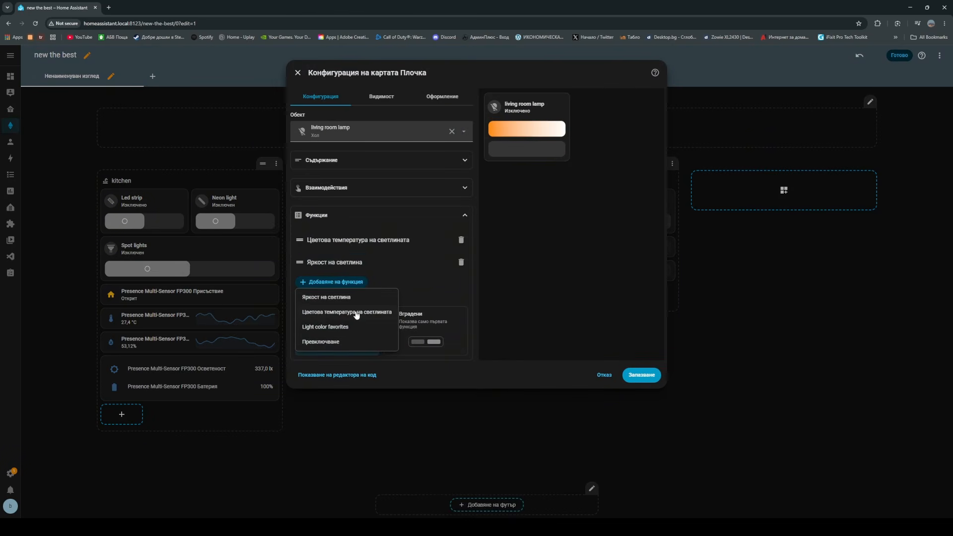
pyautogui.click(344, 342)
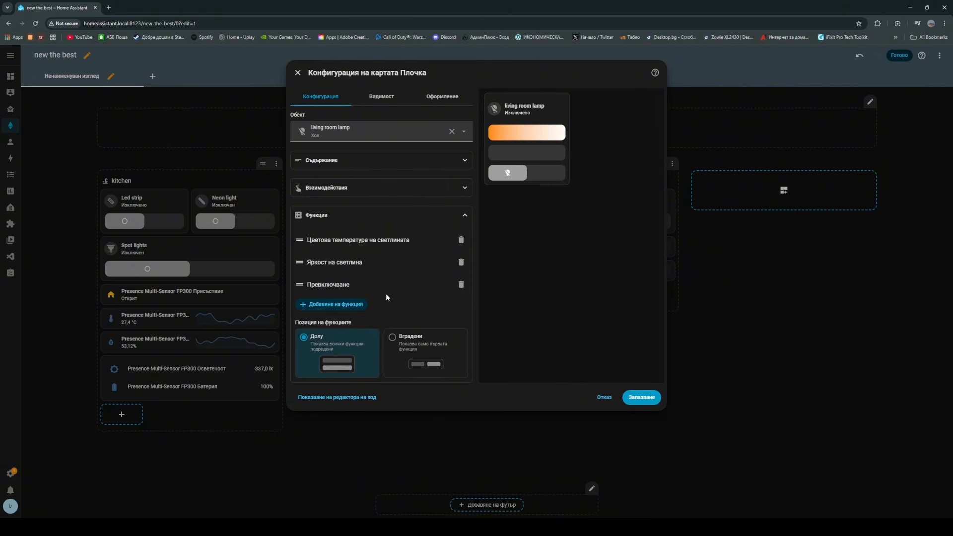
# Order the living room lamp card's features as Превключване, Яркост на светлина, Цветова температура на светлината, and save the card.
pyautogui.moveTo(413, 288); pyautogui.dragTo(299, 230)
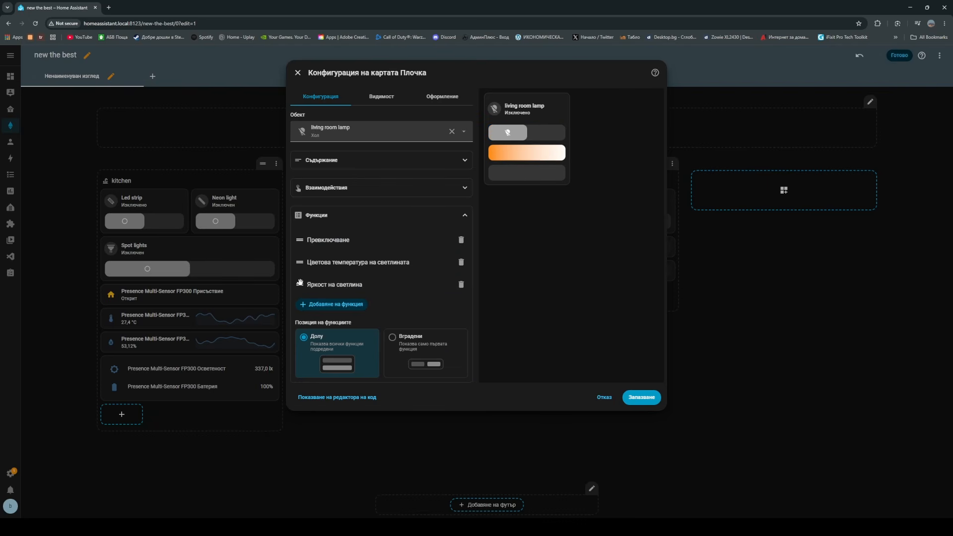
pyautogui.moveTo(299, 284); pyautogui.dragTo(299, 253)
pyautogui.click(315, 306)
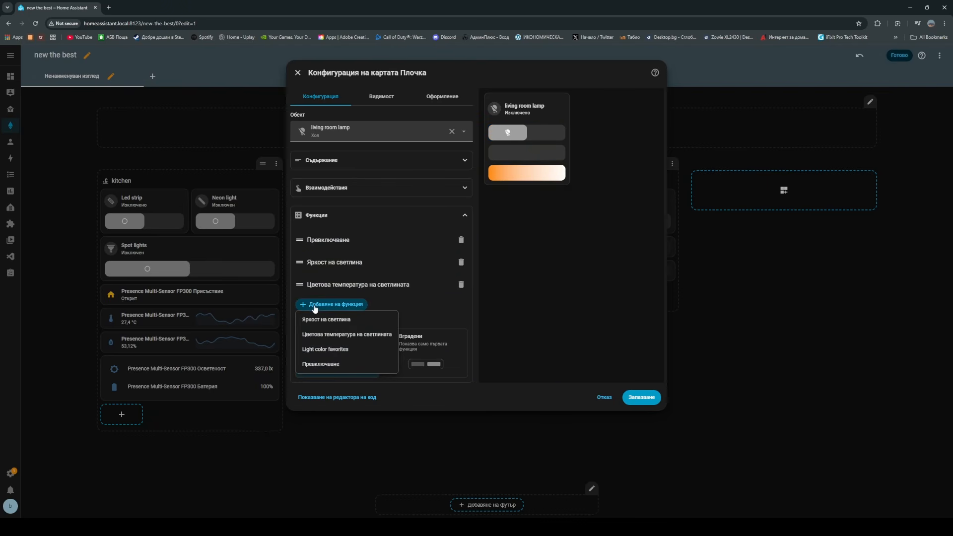
pyautogui.click(429, 323)
pyautogui.click(640, 395)
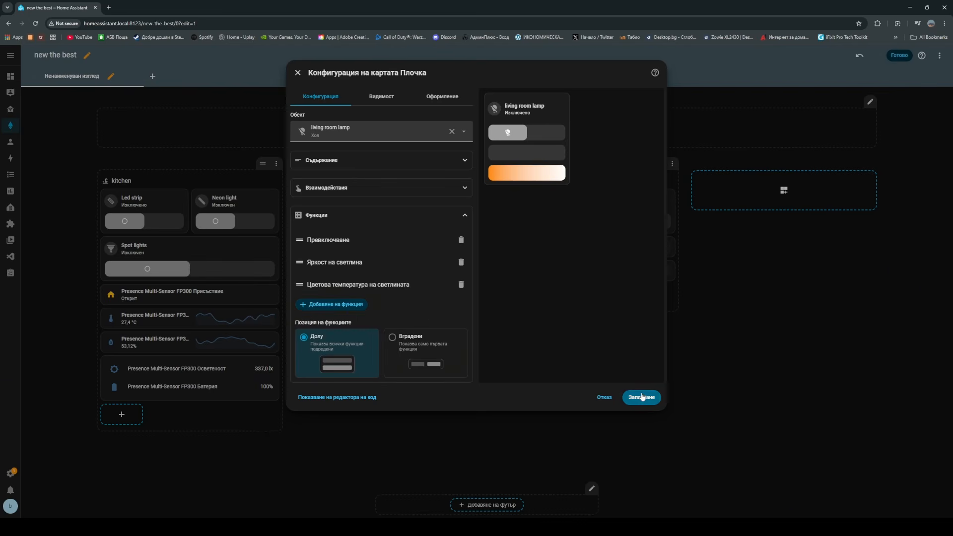
# Delete the duplicate living room lamp card that only has a toggle, set the remaining one to full width, and save.
pyautogui.click(669, 198)
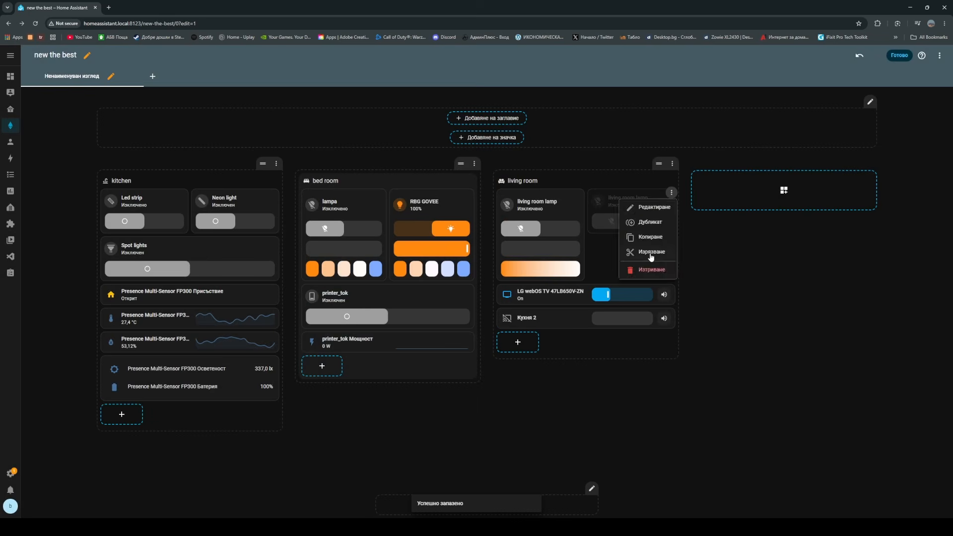
pyautogui.click(651, 268)
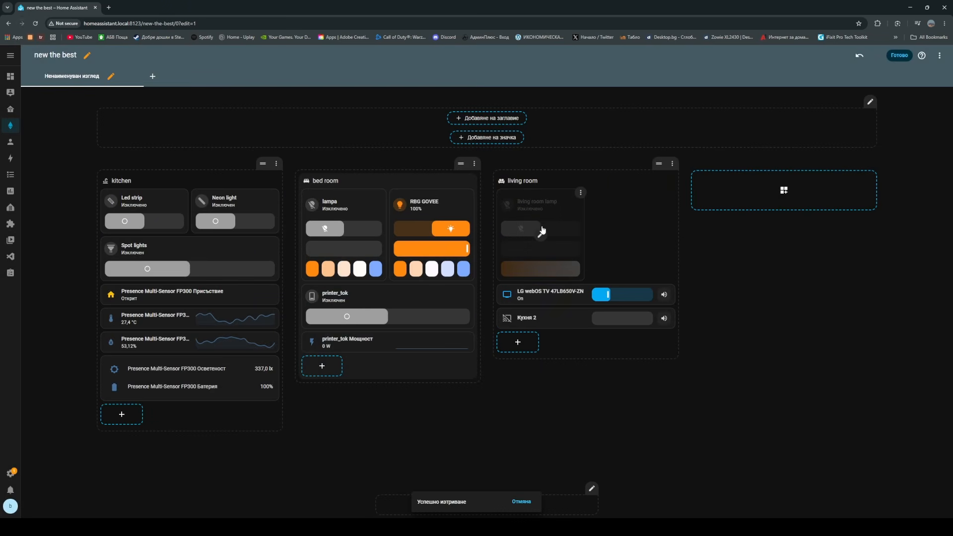
pyautogui.click(543, 230)
pyautogui.click(442, 96)
pyautogui.click(457, 289)
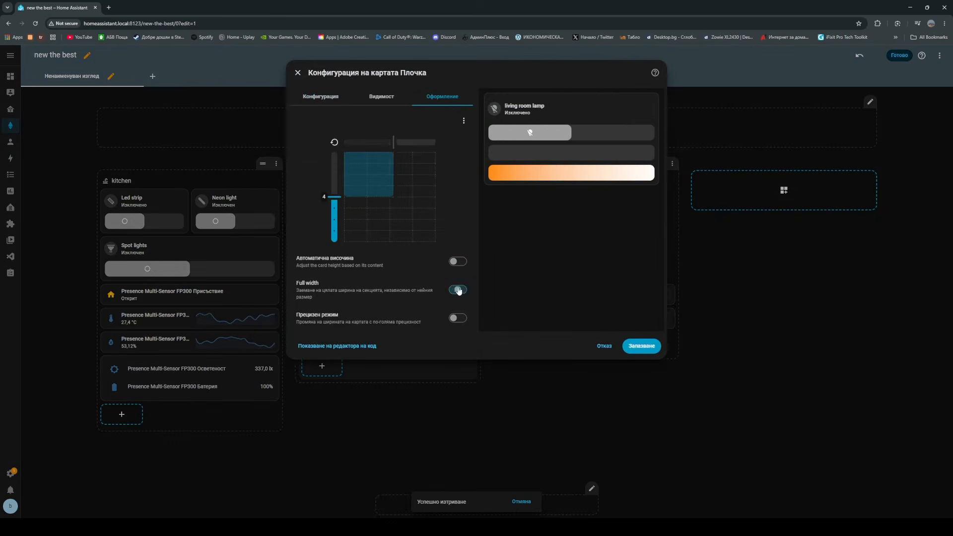
pyautogui.click(641, 346)
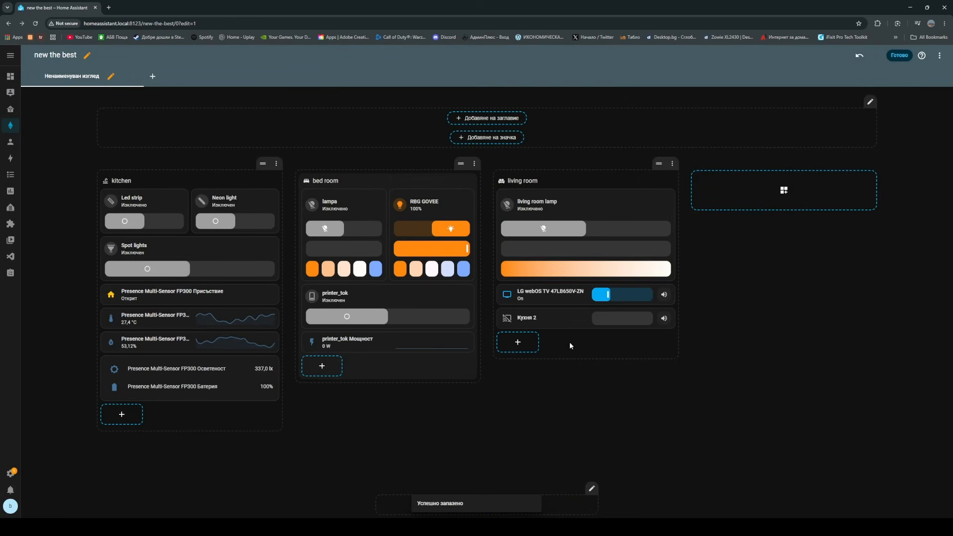
# Try a height of 2 rows for the LG webOS TV card, return it to a single row, and save.
pyautogui.click(549, 293)
pyautogui.click(442, 96)
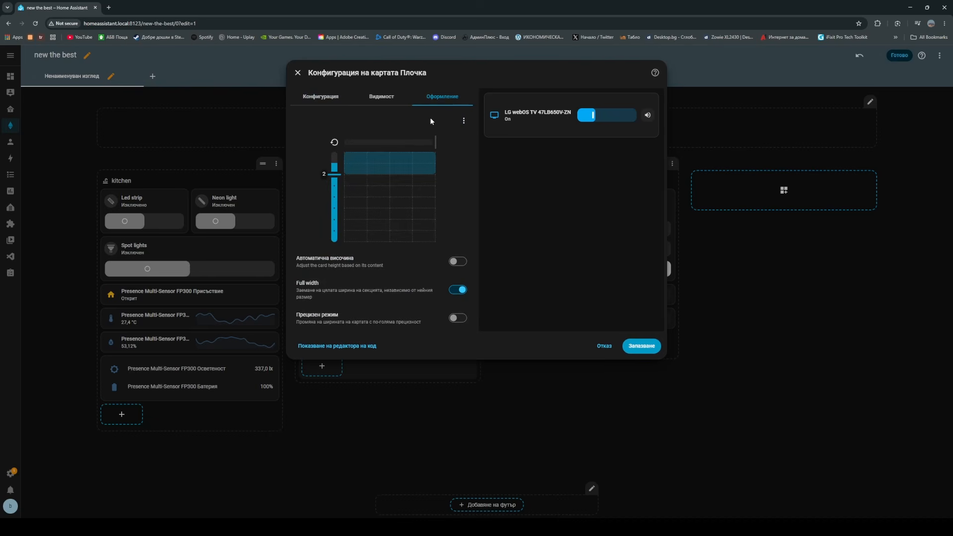
pyautogui.click(343, 155)
pyautogui.click(643, 347)
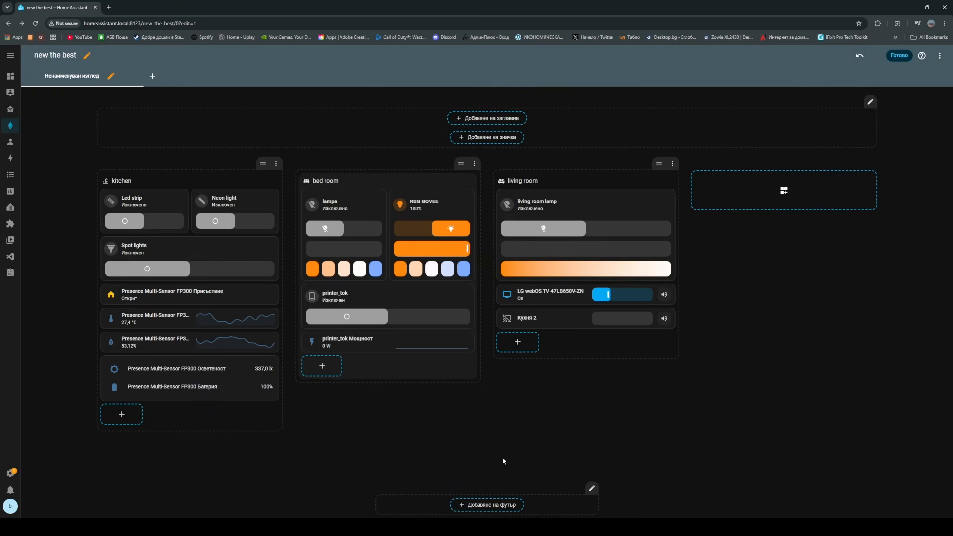
# Try the Вградени feature position on the printer_tok card, switch back to Долу, and cancel the edit.
pyautogui.click(389, 314)
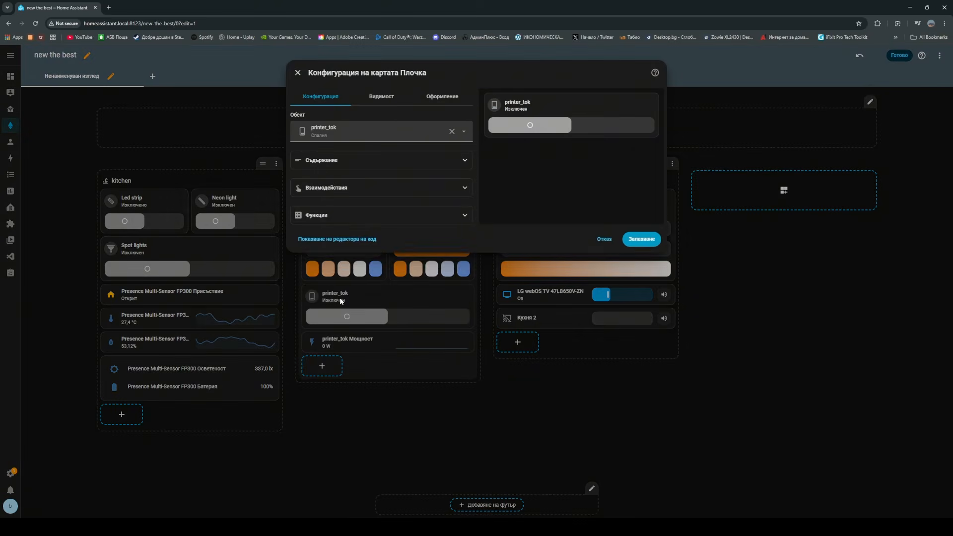
pyautogui.click(322, 260)
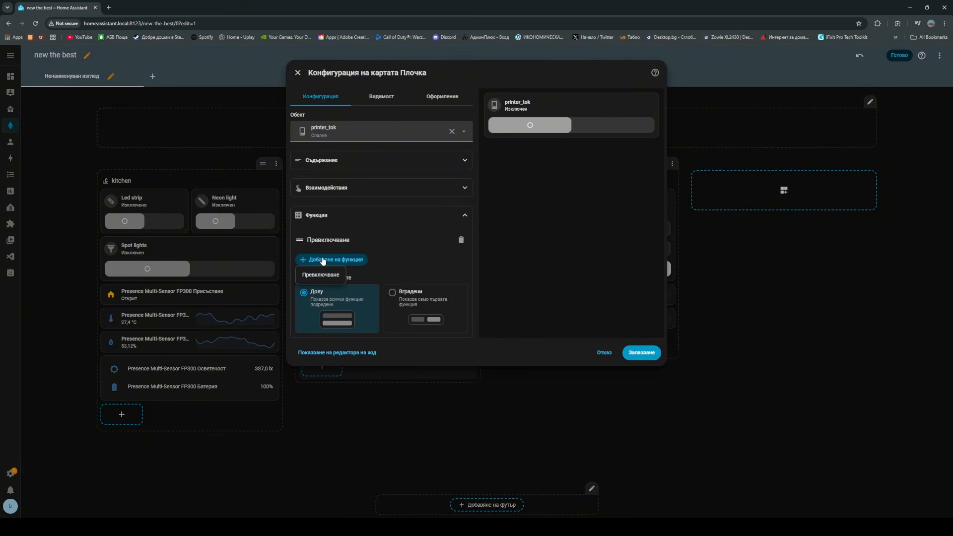
pyautogui.click(450, 309)
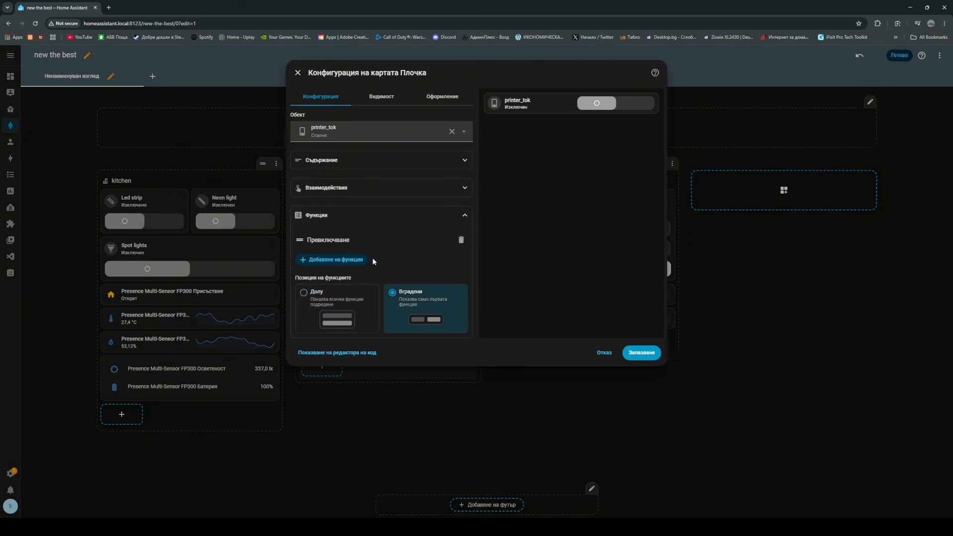
pyautogui.click(323, 300)
pyautogui.click(604, 354)
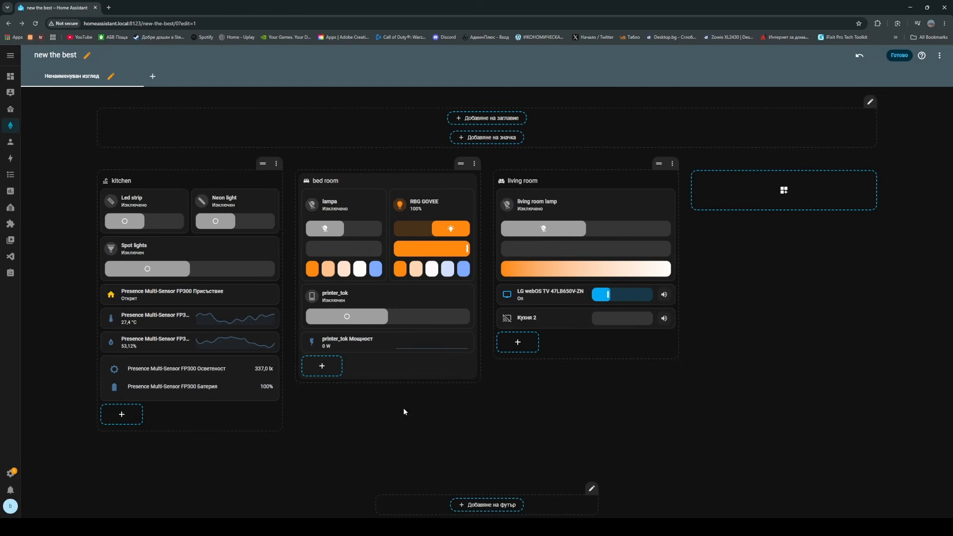
# Hide the state on the Led strip card in the kitchen section and save it.
pyautogui.click(177, 214)
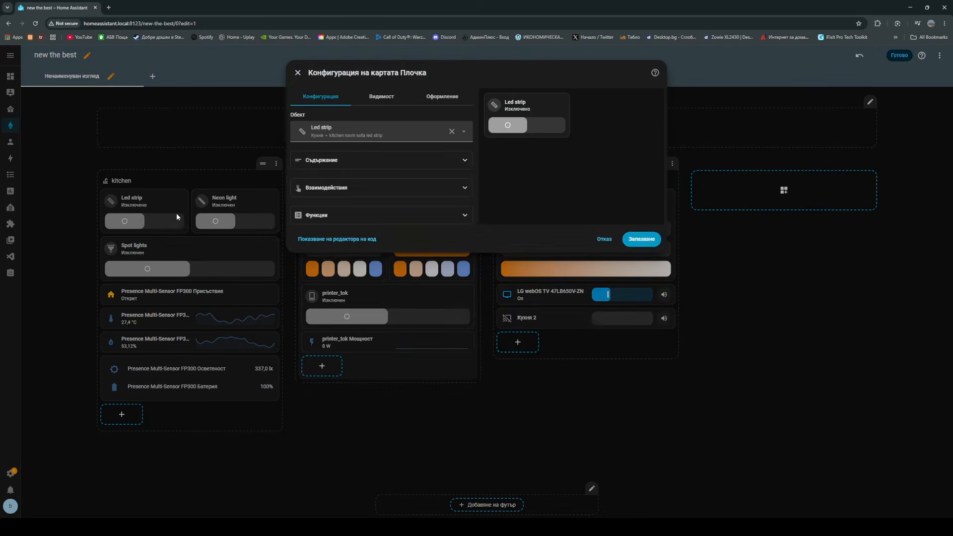
pyautogui.click(341, 166)
pyautogui.click(459, 276)
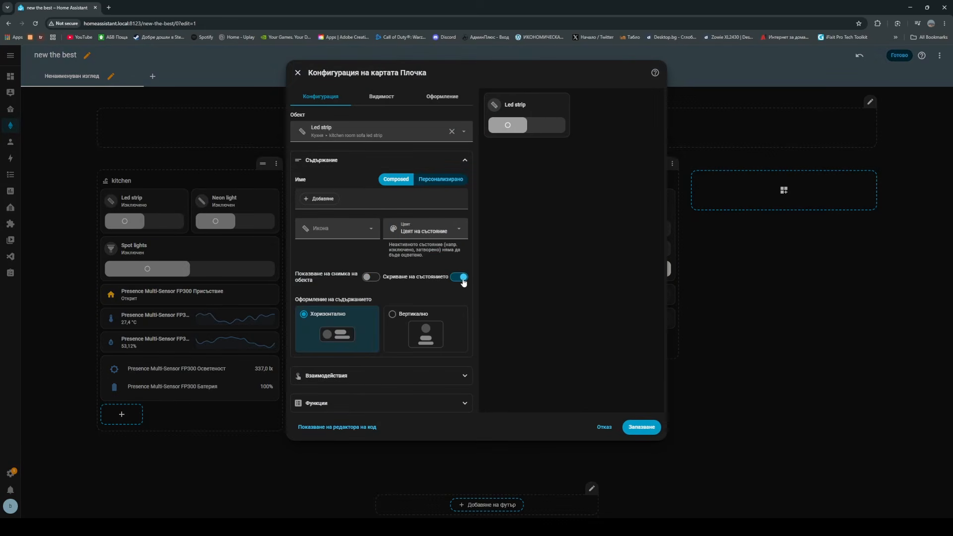
pyautogui.click(641, 427)
# Test the Led strip toggle on and off in its card preview and save the card.
pyautogui.click(124, 221)
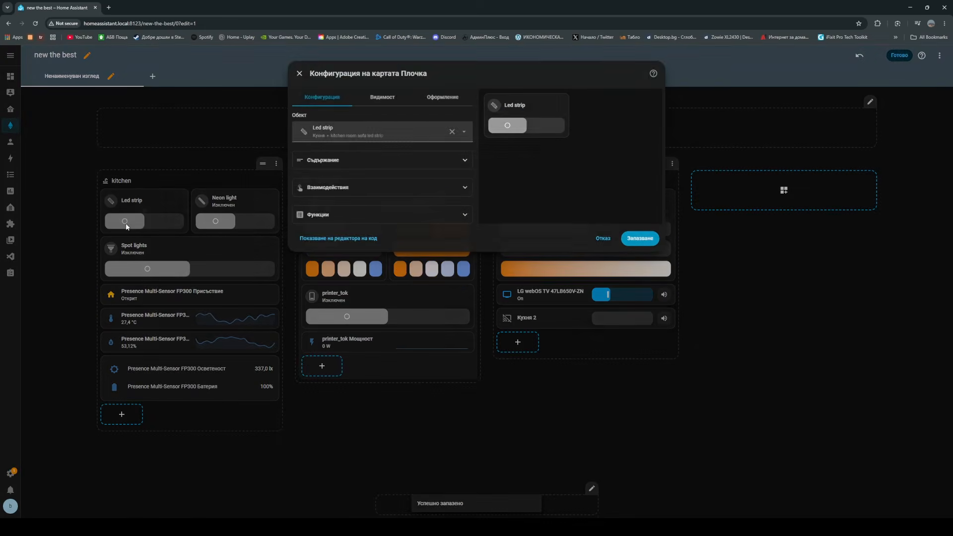
pyautogui.click(506, 126)
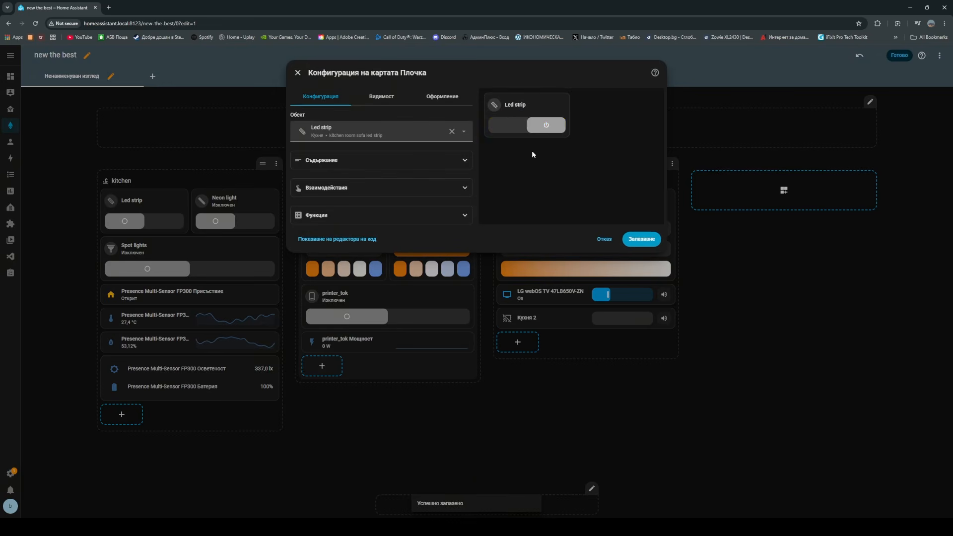
pyautogui.click(535, 126)
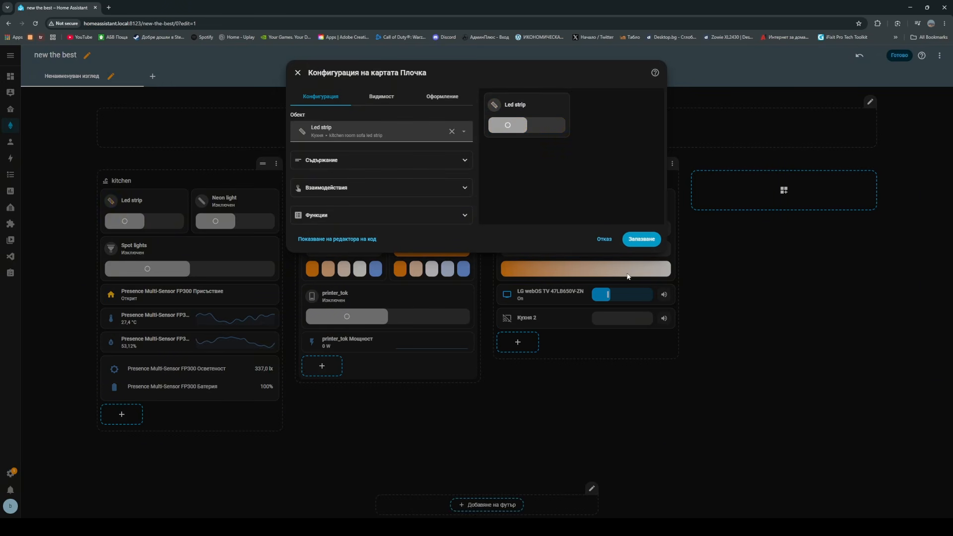
pyautogui.click(641, 239)
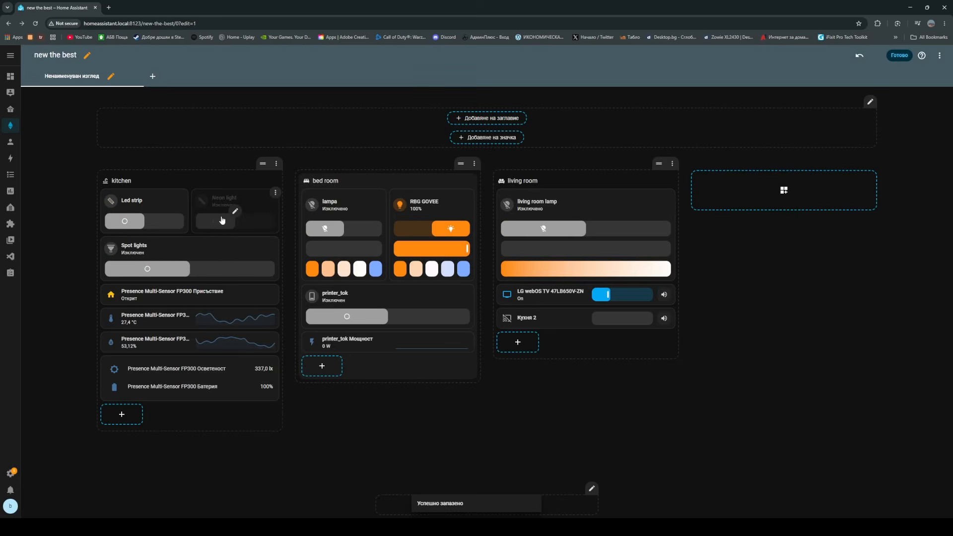
# Hide the state on the Neon light card in the kitchen section and save it.
pyautogui.click(224, 221)
pyautogui.click(373, 160)
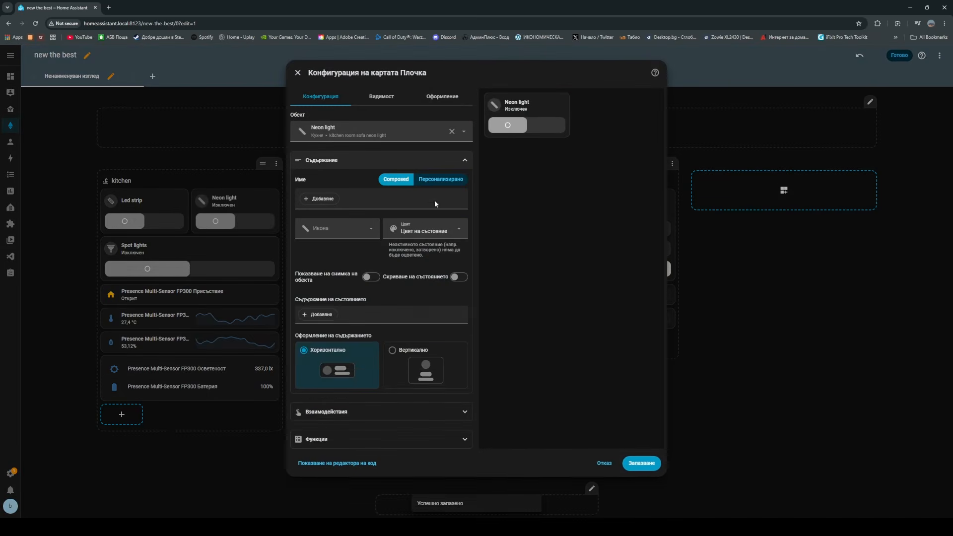
pyautogui.click(453, 277)
pyautogui.click(641, 426)
# Hide the state on the Spot lights card in the kitchen section and save it.
pyautogui.click(175, 272)
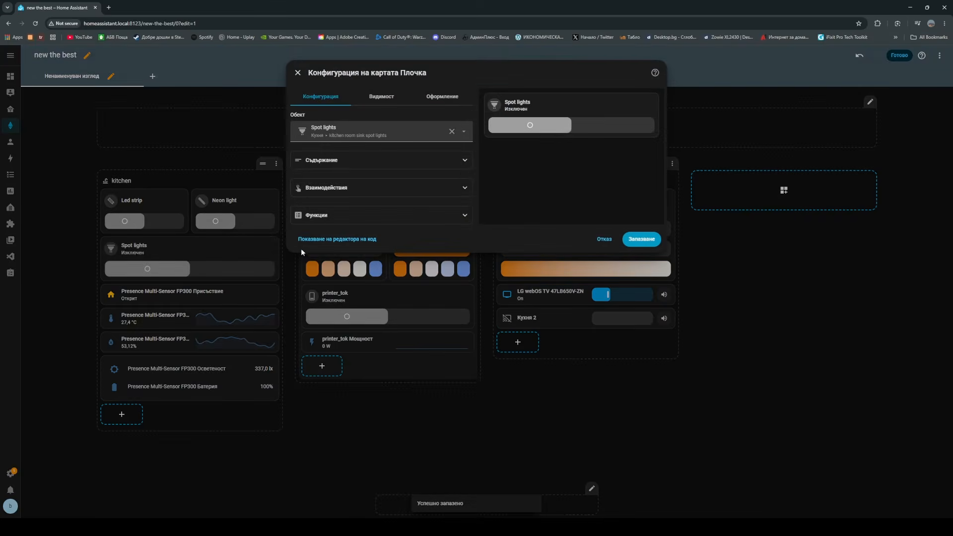
pyautogui.click(382, 160)
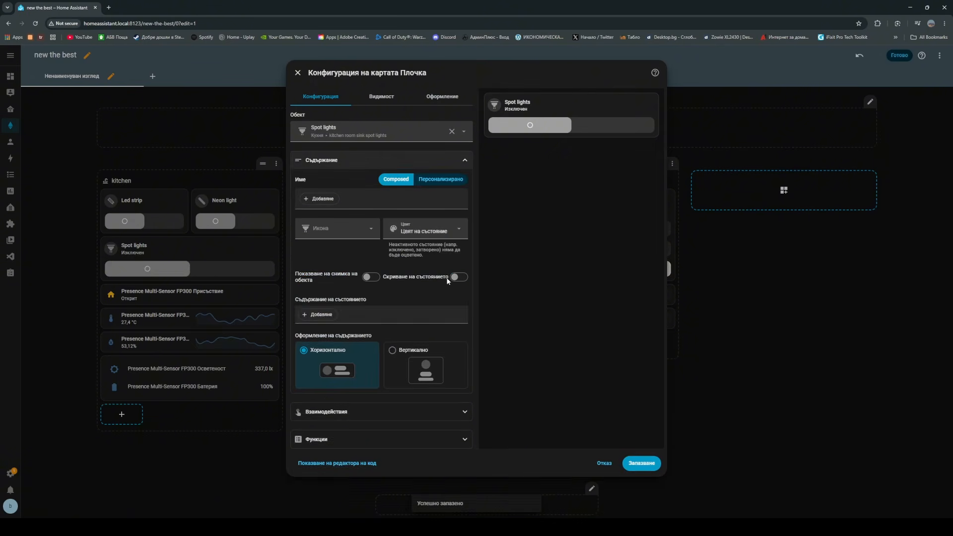
pyautogui.click(459, 277)
pyautogui.click(642, 427)
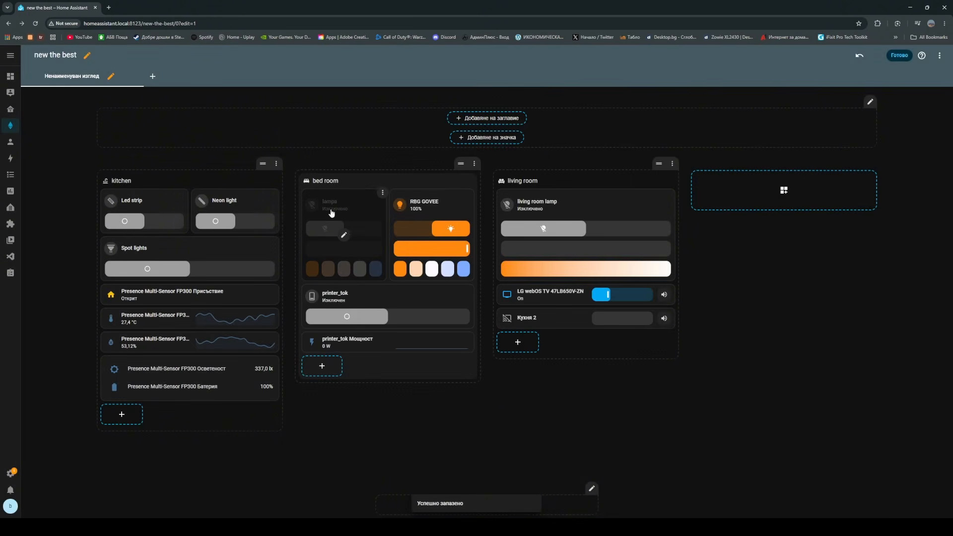
# Hide the state on the lampa card in the bed room section and save it.
pyautogui.click(347, 232)
pyautogui.click(417, 160)
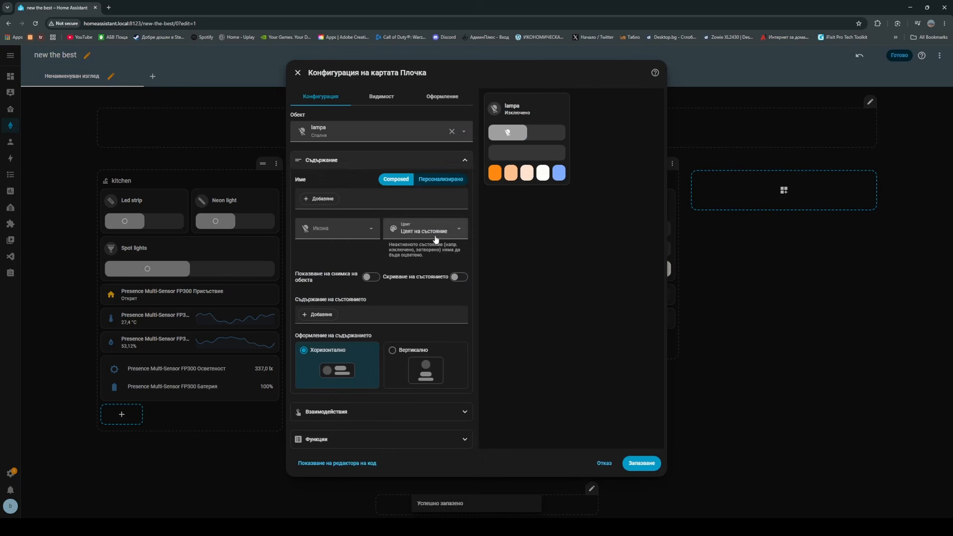
pyautogui.click(459, 277)
pyautogui.click(640, 427)
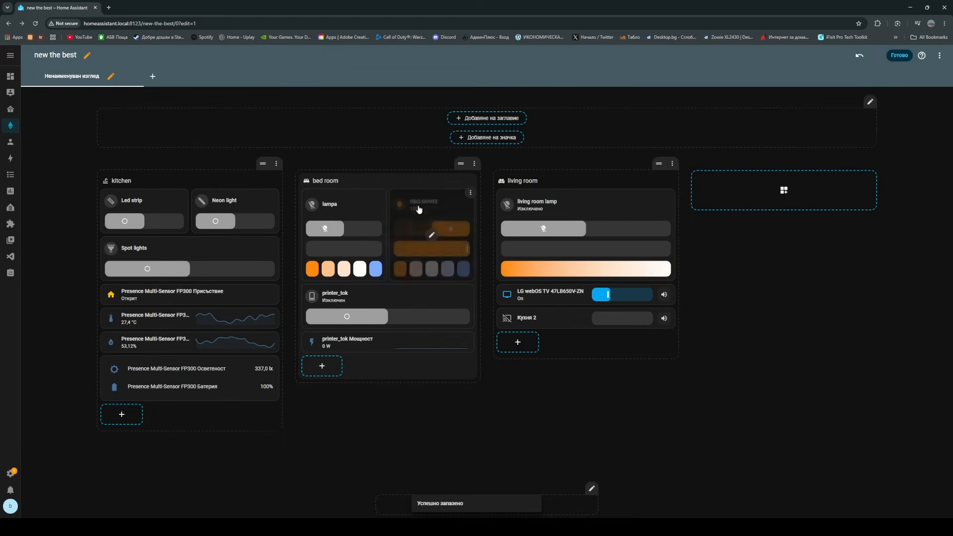
# Hide the state on the RBG GOVEE card in the bed room section and save it.
pyautogui.click(440, 245)
pyautogui.click(404, 161)
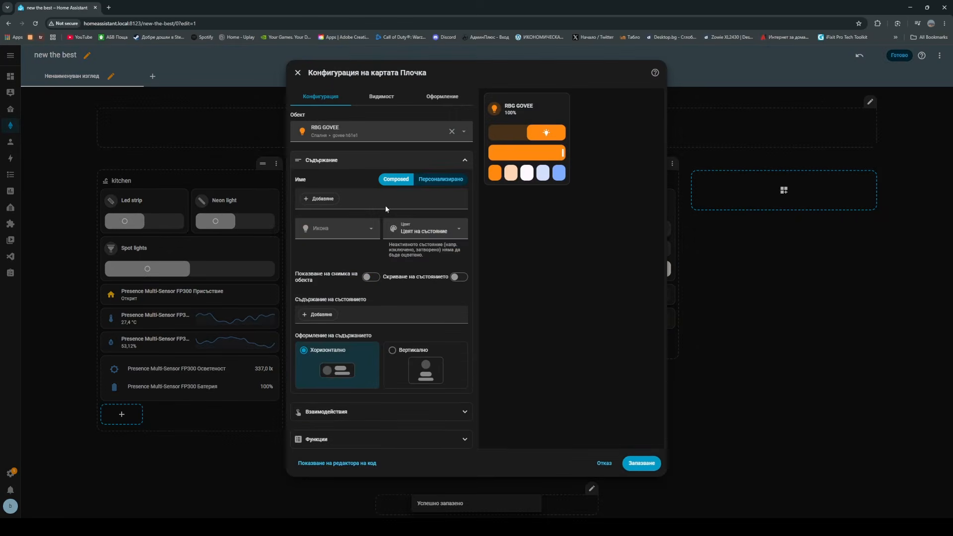
pyautogui.click(459, 277)
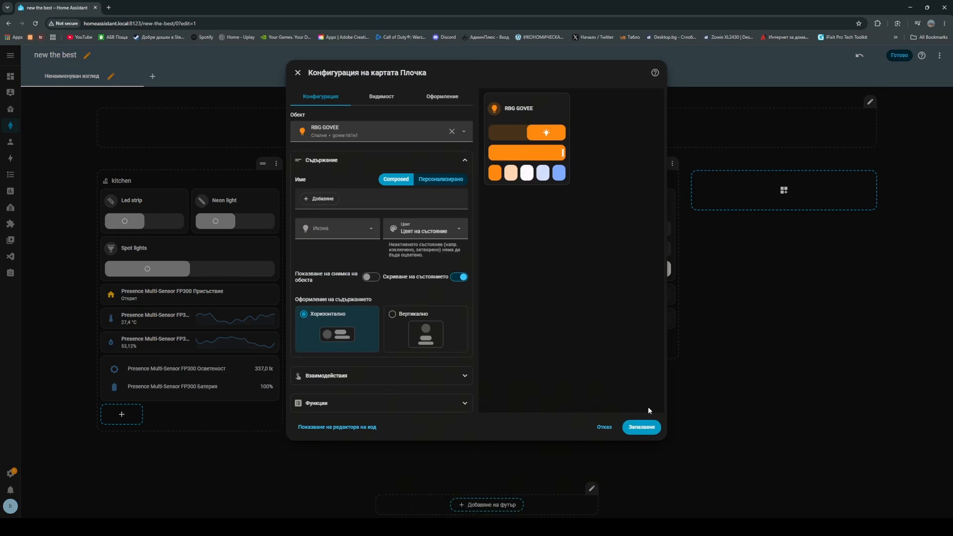
pyautogui.click(641, 426)
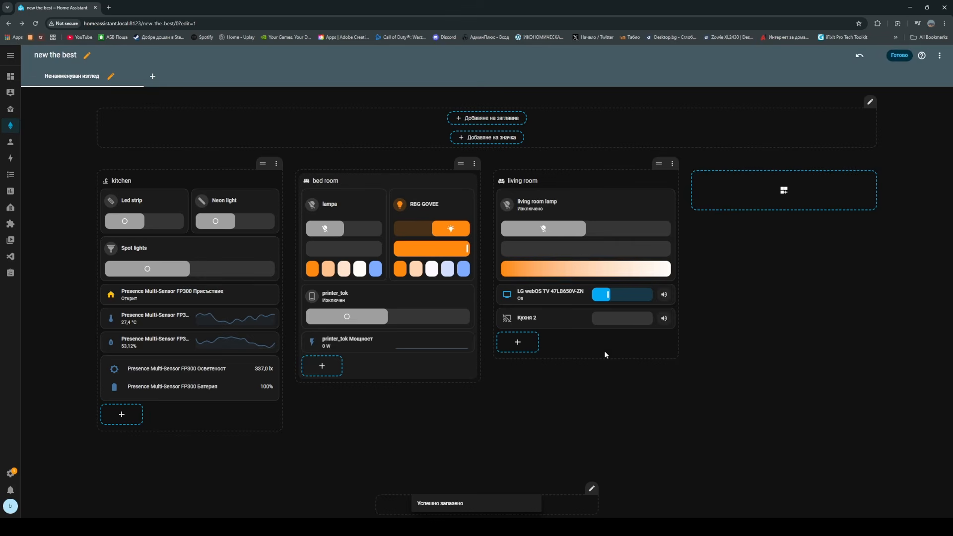
# Hide the state on the living room lamp card and save it.
pyautogui.click(586, 207)
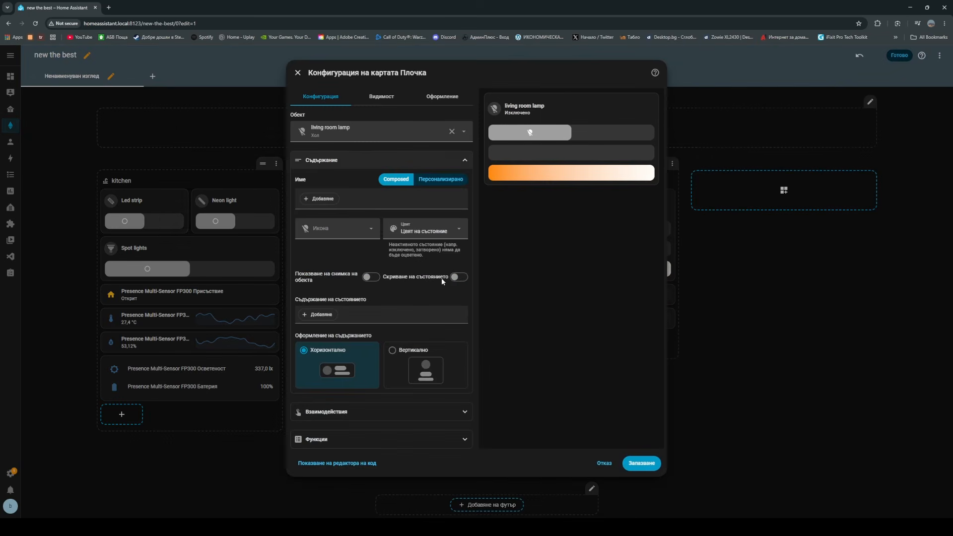
pyautogui.click(459, 277)
pyautogui.click(642, 428)
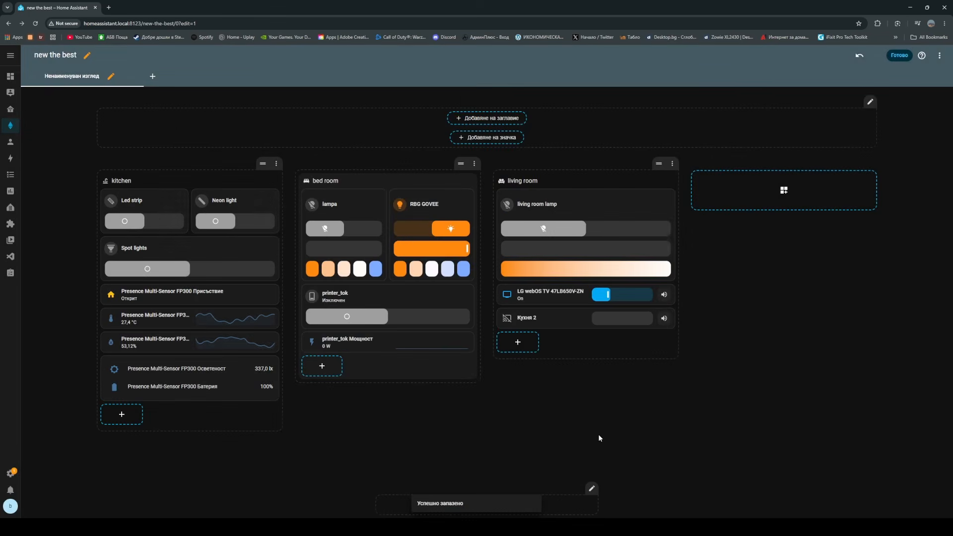
pyautogui.click(444, 221)
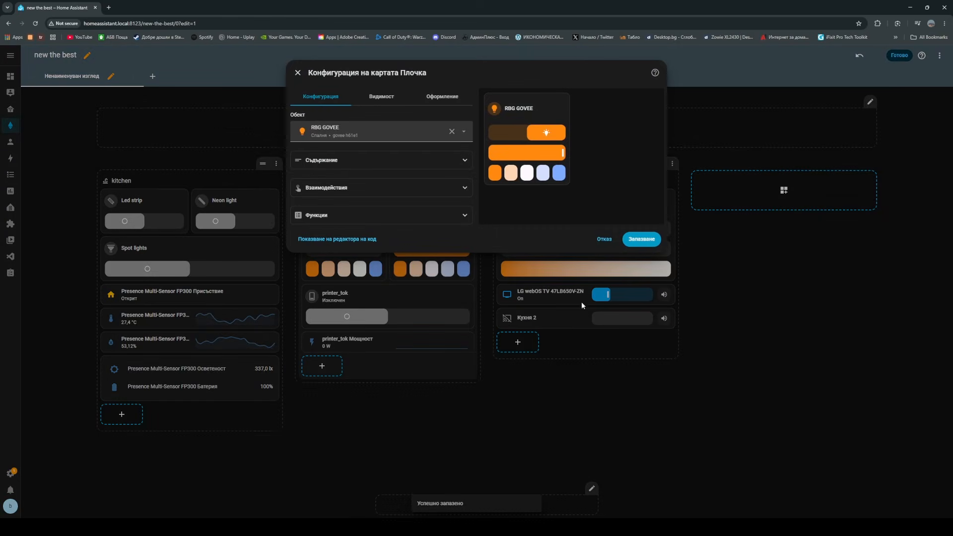
pyautogui.click(607, 239)
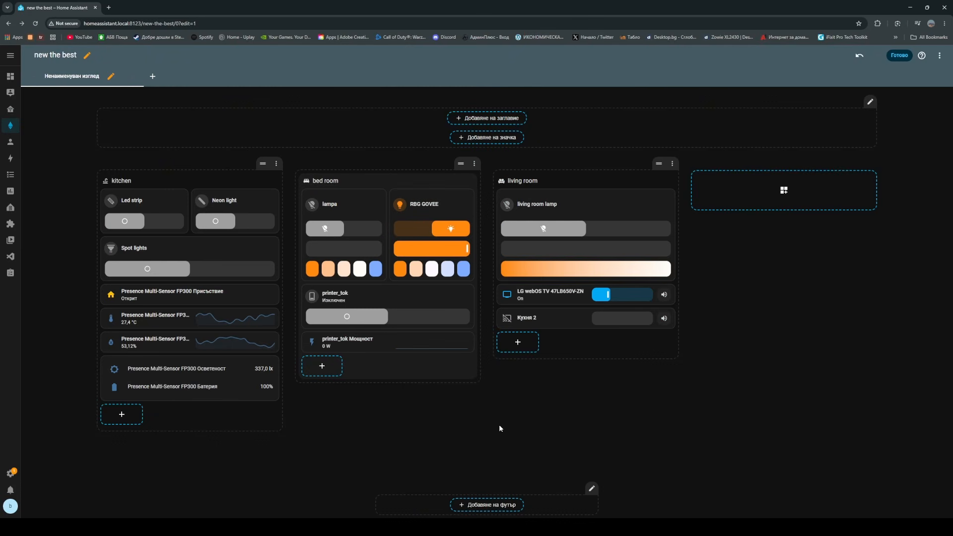
pyautogui.click(276, 164)
pyautogui.click(246, 161)
pyautogui.click(234, 181)
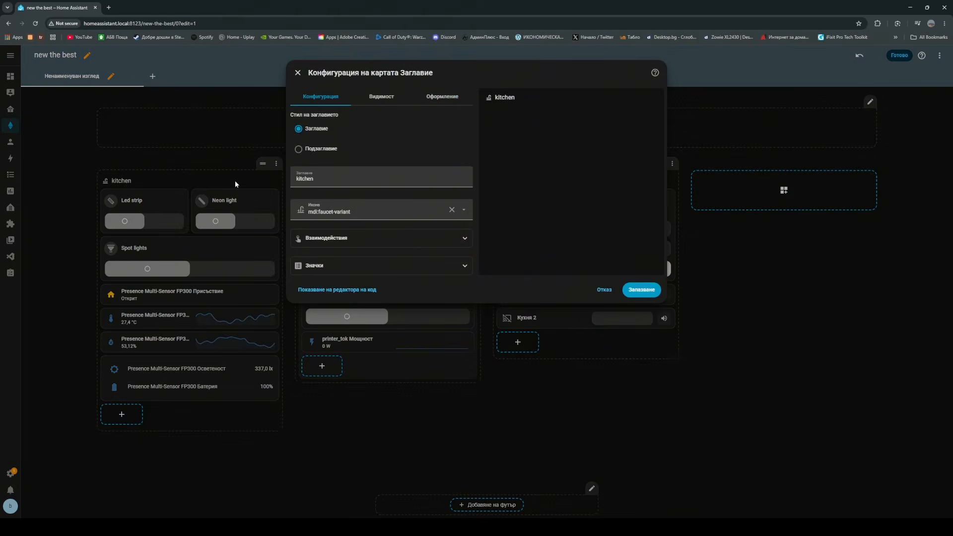
pyautogui.click(297, 73)
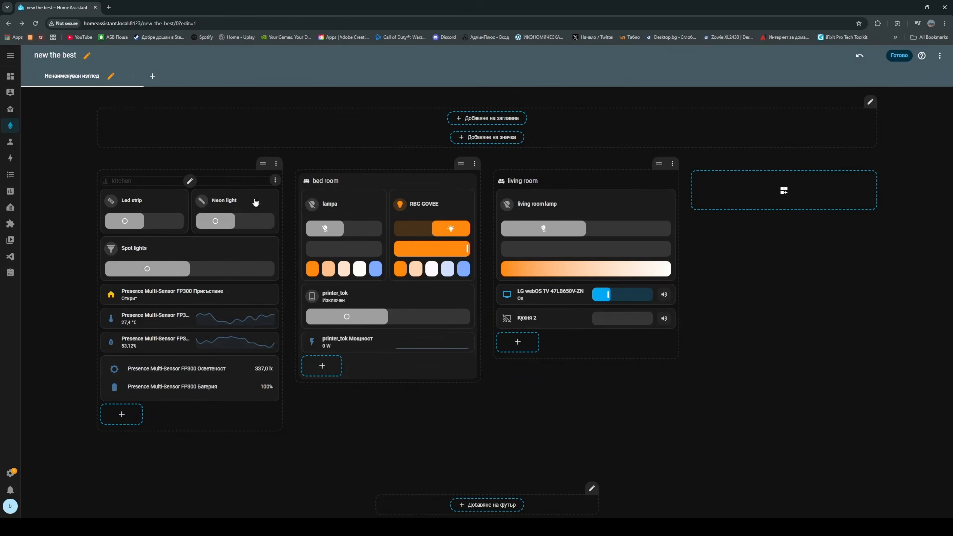
# Enable the background of the kitchen section and set its colour to Червено.
pyautogui.click(277, 164)
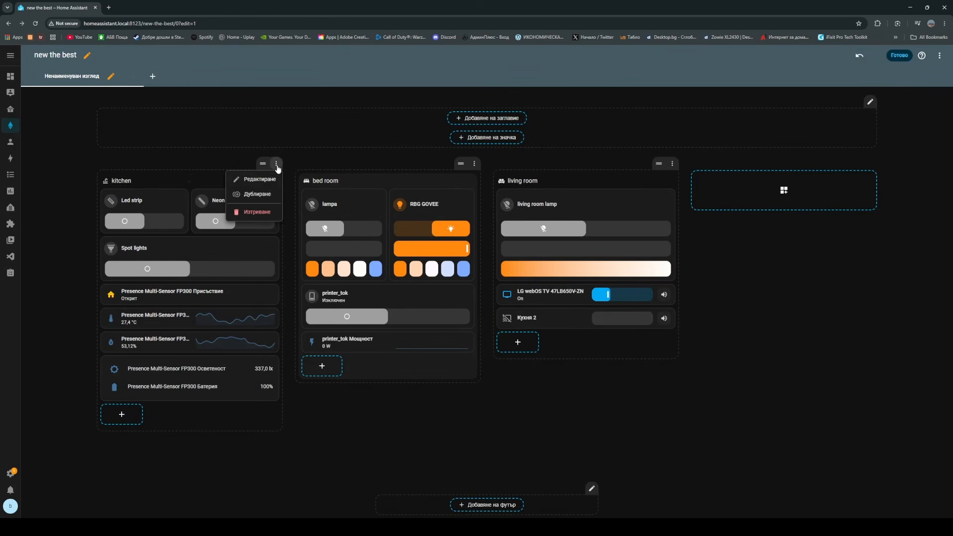
pyautogui.click(271, 180)
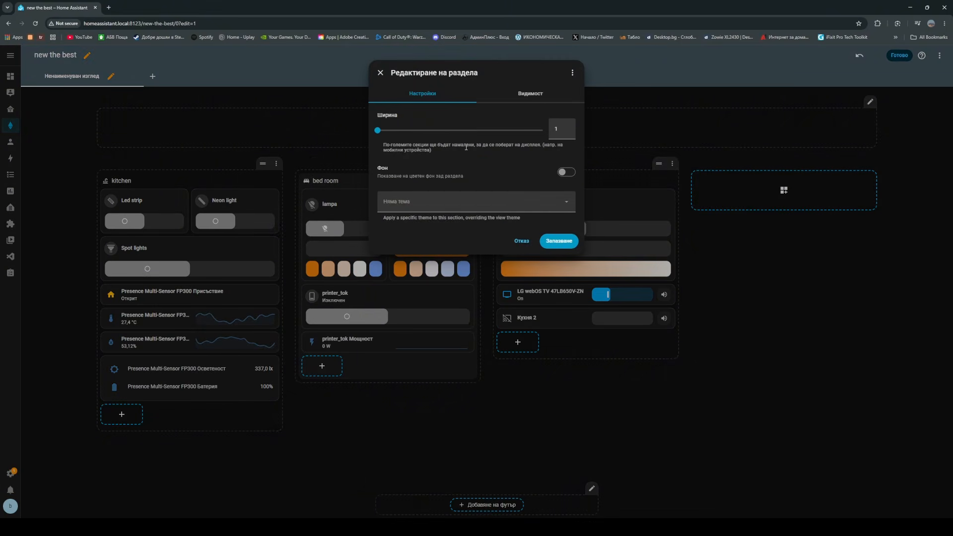
pyautogui.click(567, 171)
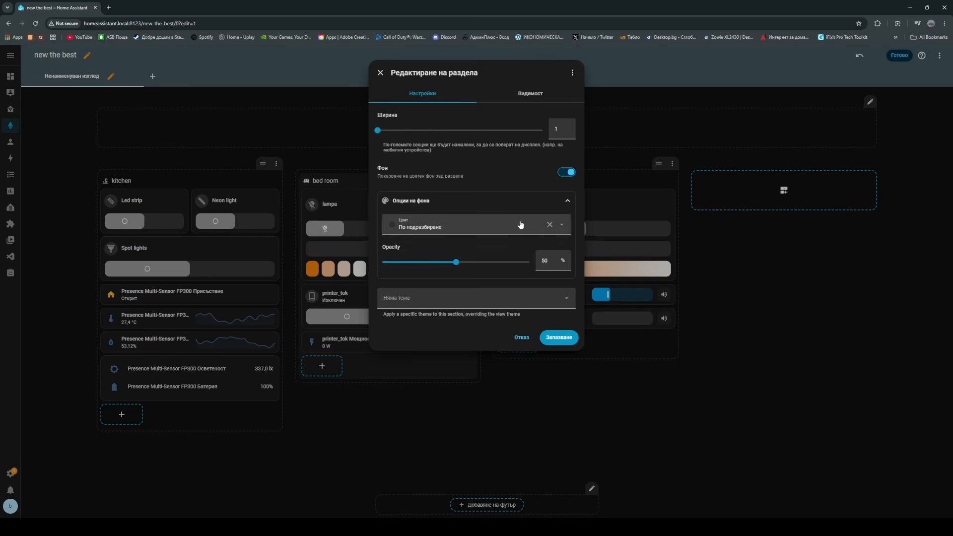
pyautogui.click(504, 229)
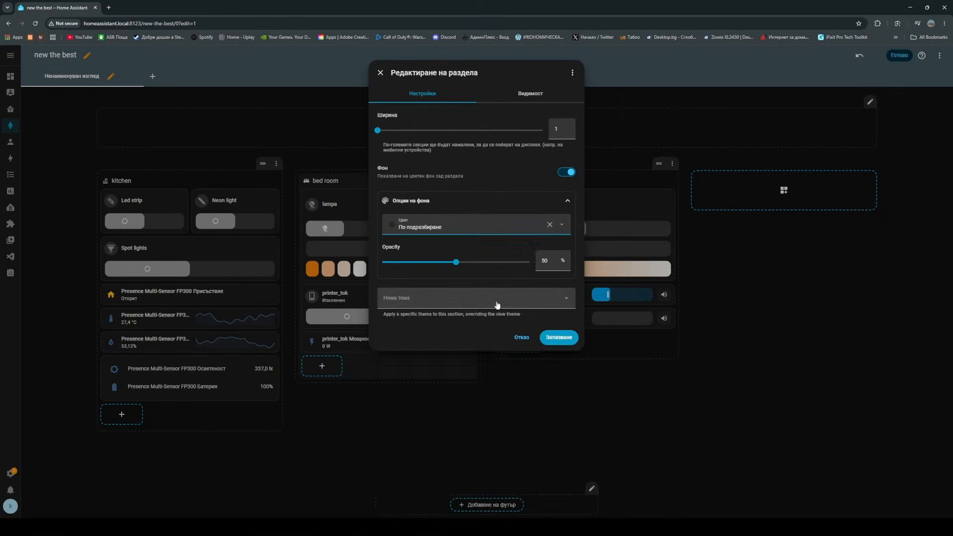
pyautogui.click(490, 299)
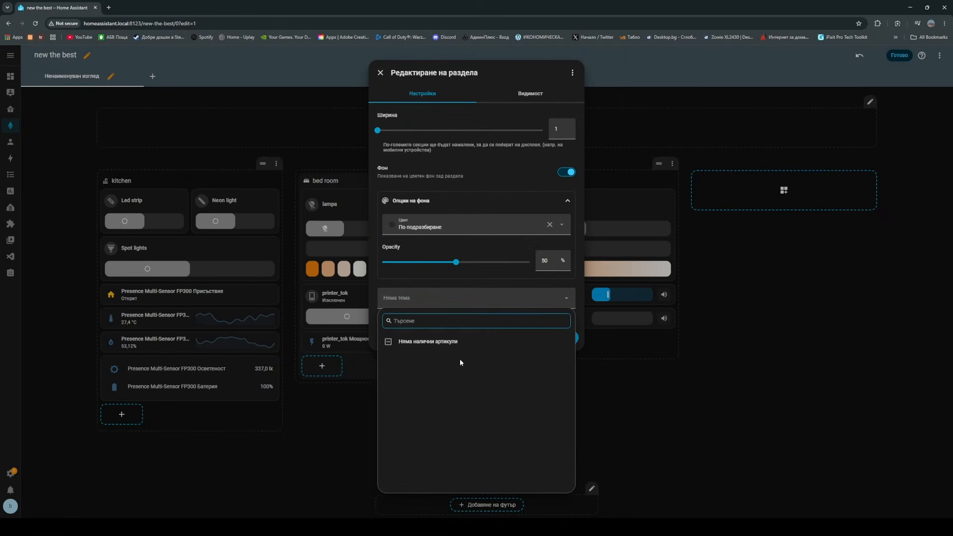
pyautogui.click(424, 304)
pyautogui.click(479, 225)
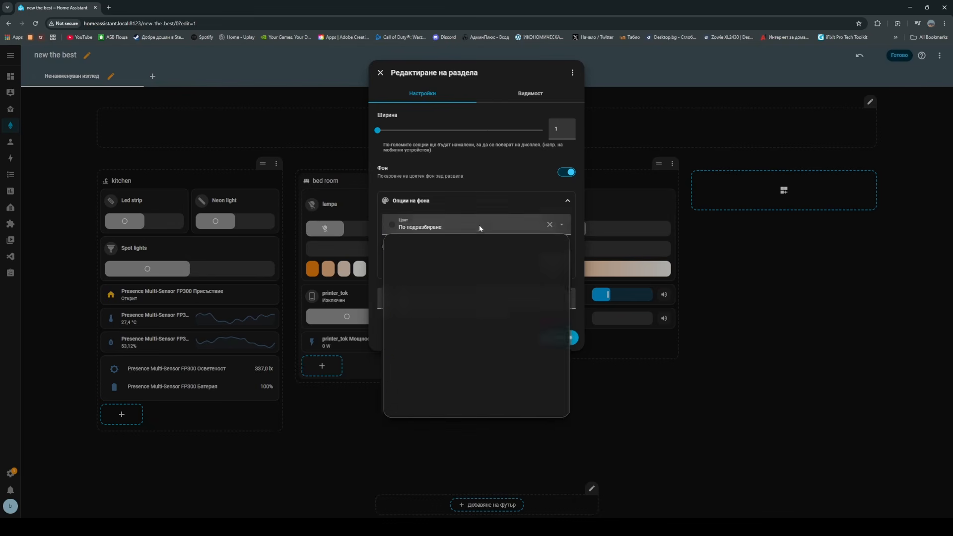
pyautogui.click(446, 286)
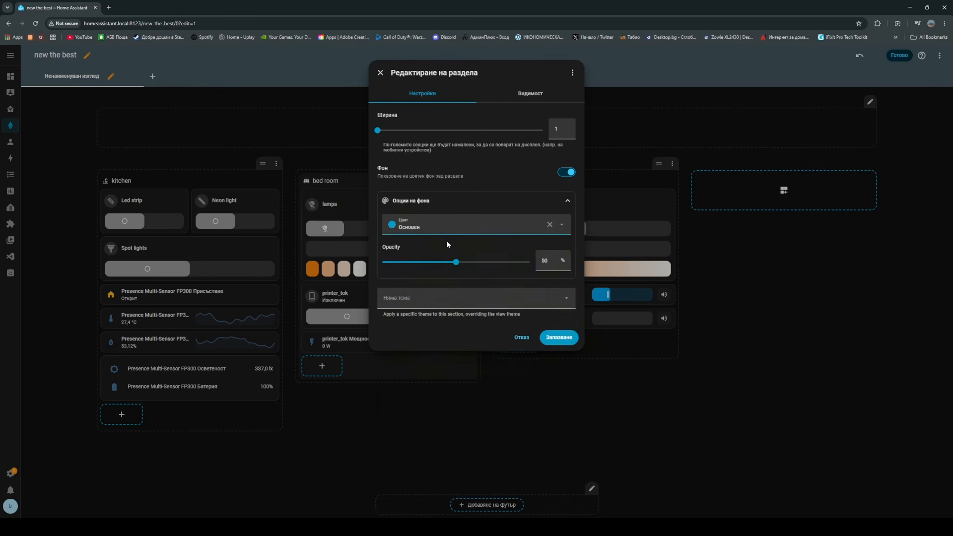
pyautogui.click(432, 227)
pyautogui.click(450, 323)
# Set the kitchen section's background opacity to 20% and save the section.
pyautogui.moveTo(455, 263); pyautogui.dragTo(409, 262)
pyautogui.click(549, 258)
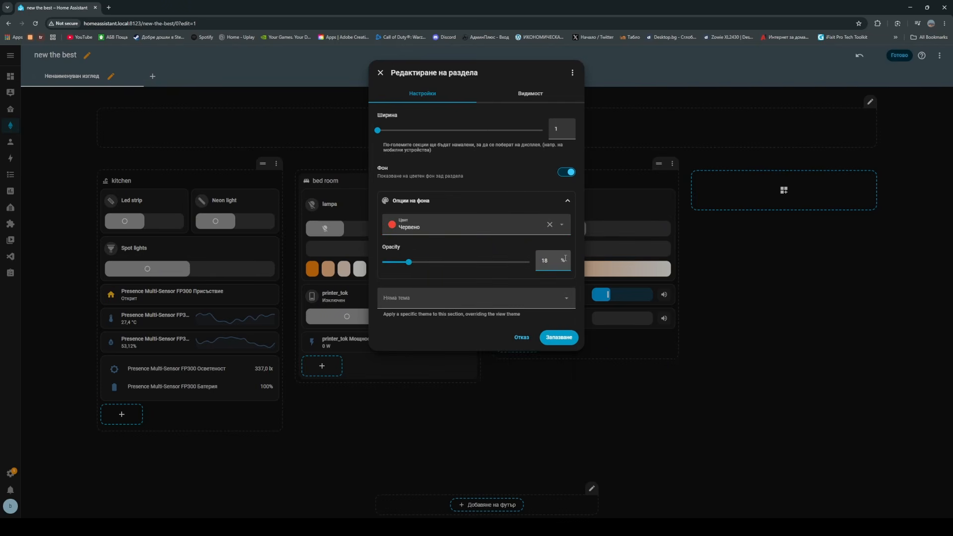
pyautogui.press('BackSpace')
pyautogui.press('BackSpace')
pyautogui.write('502')
pyautogui.press('BackSpace')
pyautogui.press('BackSpace')
pyautogui.press('BackSpace')
pyautogui.write('20')
pyautogui.click(559, 339)
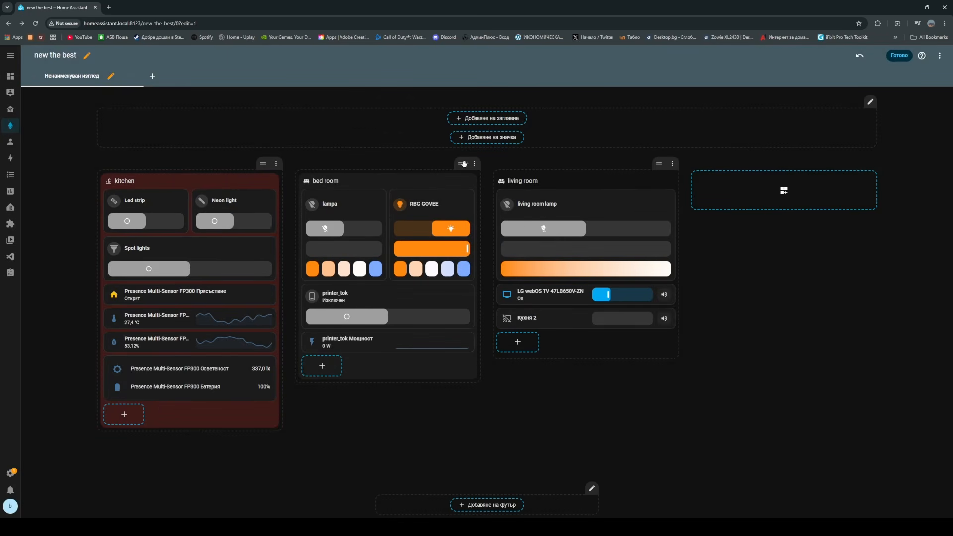
# Examine the layout and visibility settings of the kitchen heading card.
pyautogui.click(193, 180)
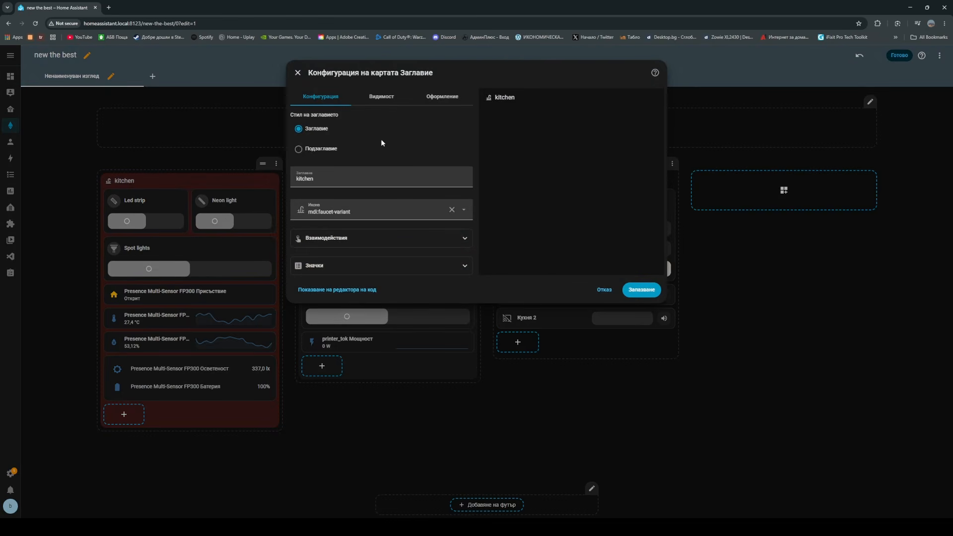
pyautogui.click(444, 98)
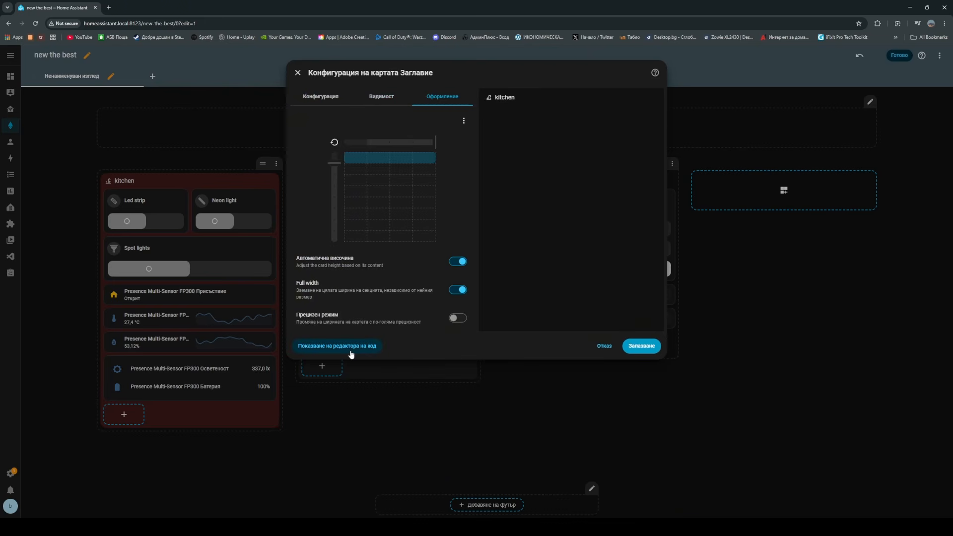
pyautogui.click(380, 97)
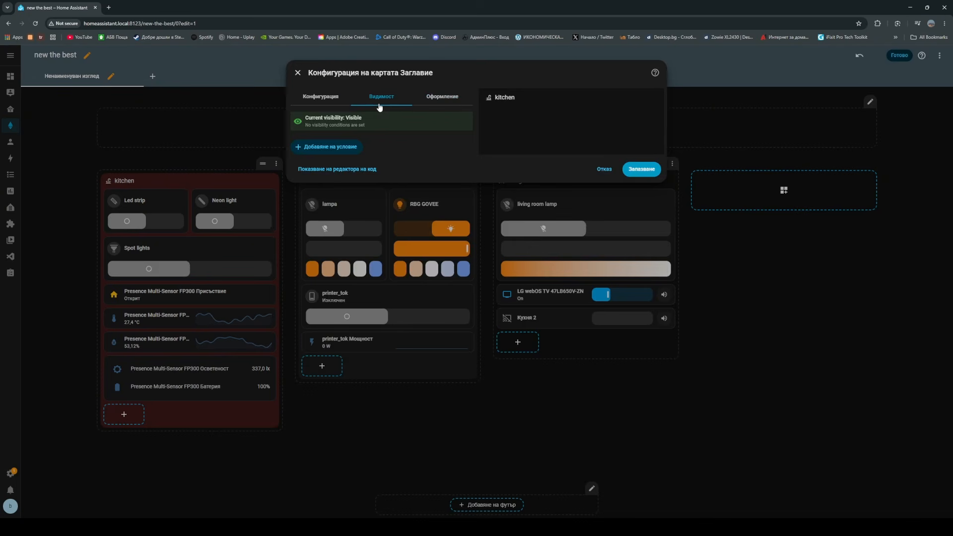
pyautogui.click(331, 97)
# Try the Подзаглавие style on the kitchen heading, return it to Заглавие, and check its interaction and badge options.
pyautogui.click(304, 154)
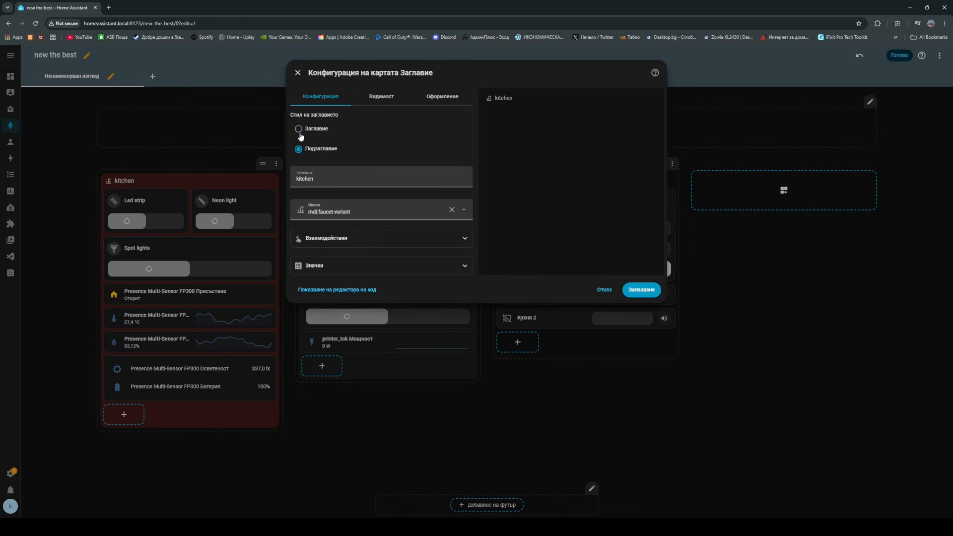
pyautogui.click(301, 134)
pyautogui.click(305, 151)
pyautogui.click(299, 130)
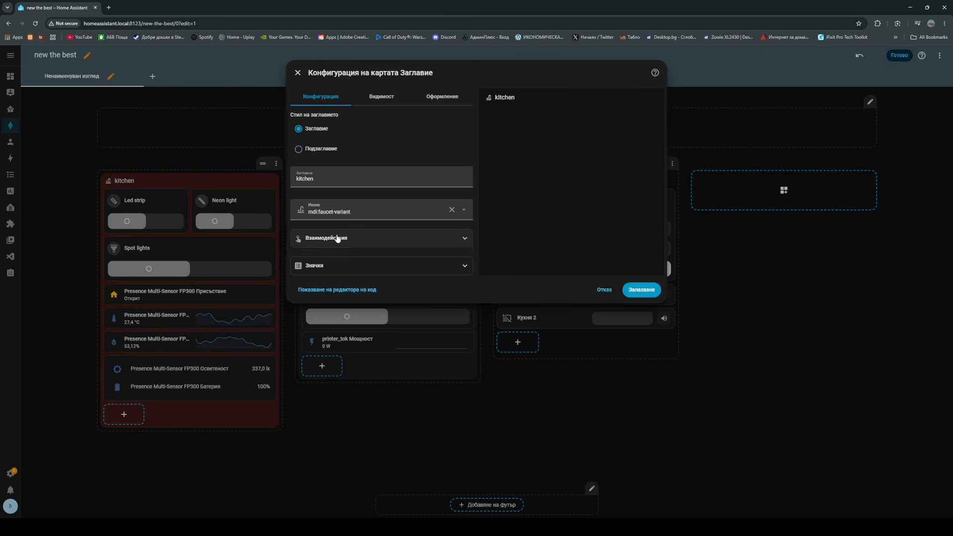
pyautogui.doubleClick(337, 239)
pyautogui.click(340, 267)
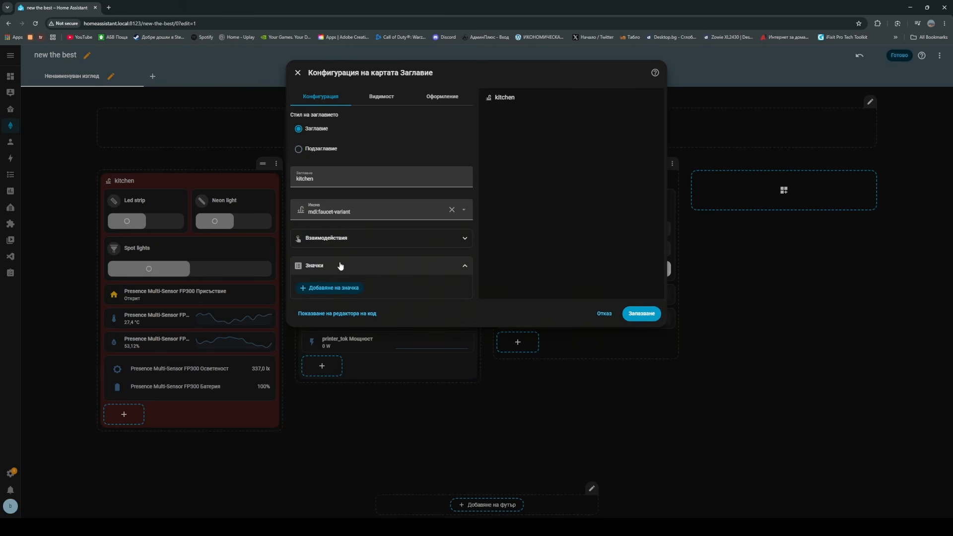
pyautogui.click(340, 267)
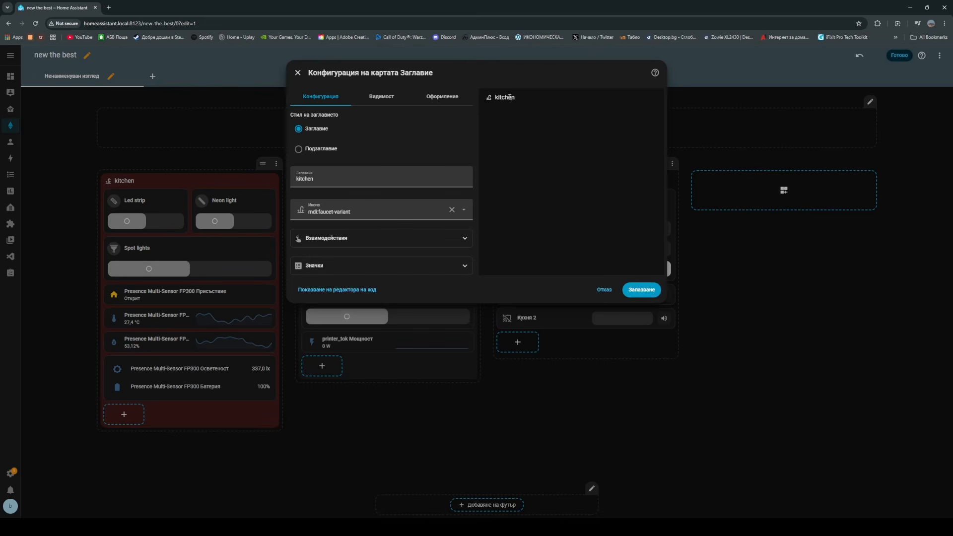
# Try widths of 6 and 9 columns on the kitchen heading card, restore automatic height and full width, and save it.
pyautogui.click(455, 99)
pyautogui.click(388, 163)
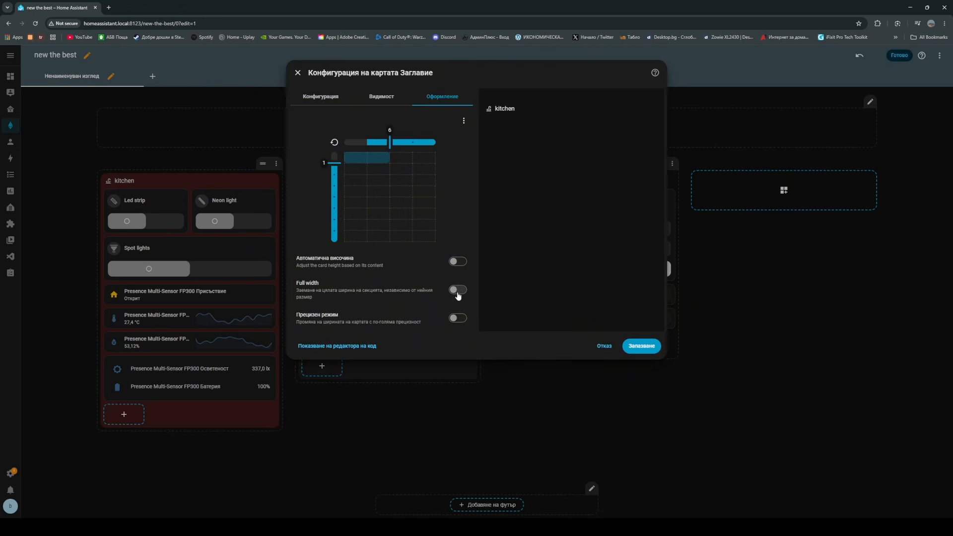
pyautogui.click(457, 262)
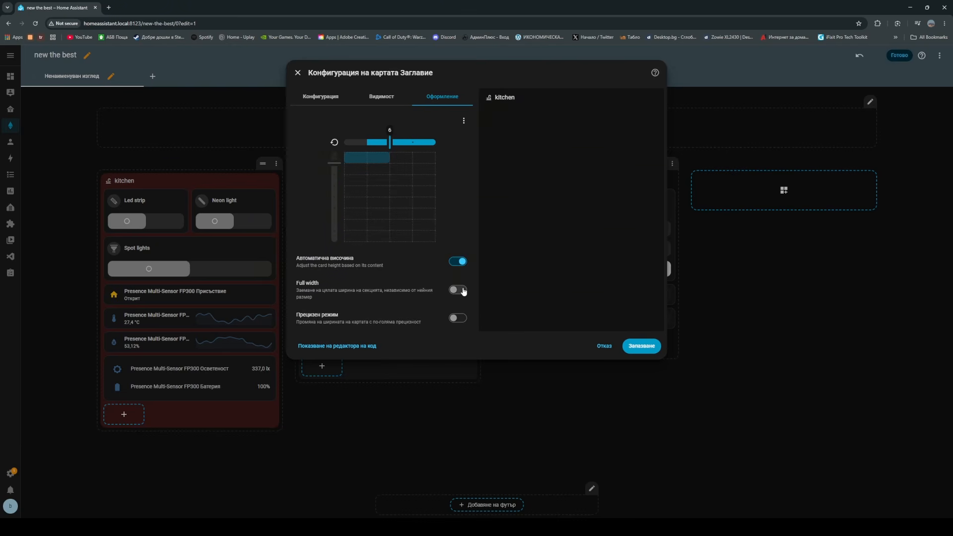
pyautogui.click(460, 261)
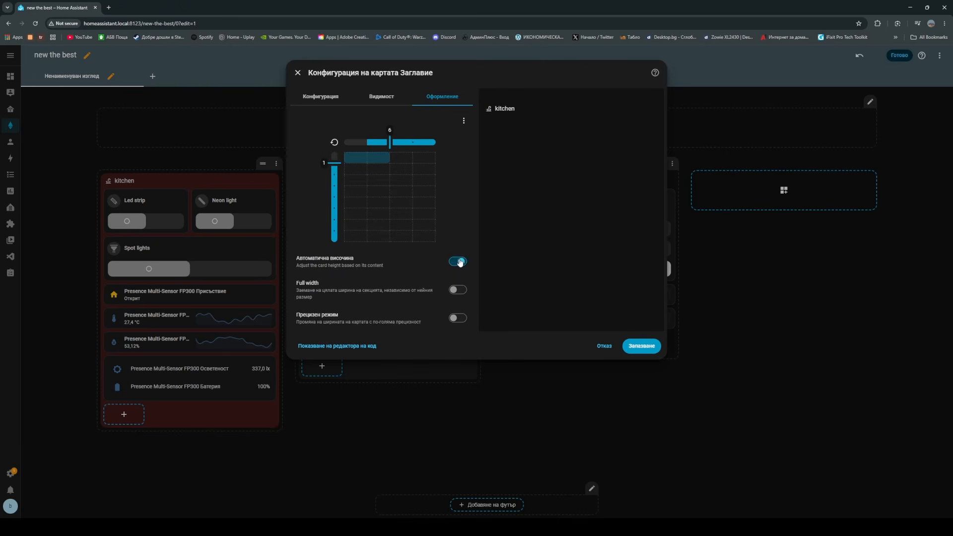
pyautogui.click(406, 164)
pyautogui.click(464, 122)
pyautogui.click(458, 262)
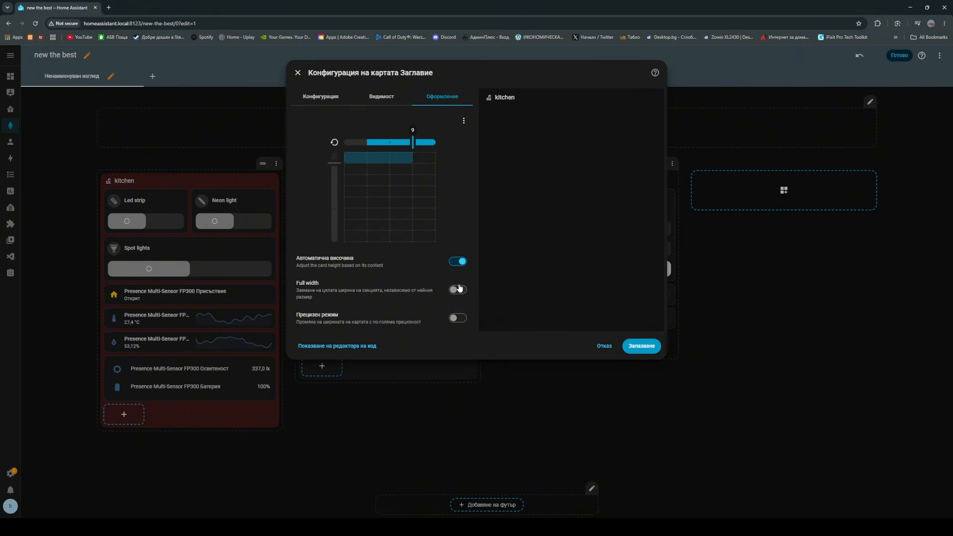
pyautogui.click(458, 289)
pyautogui.click(633, 347)
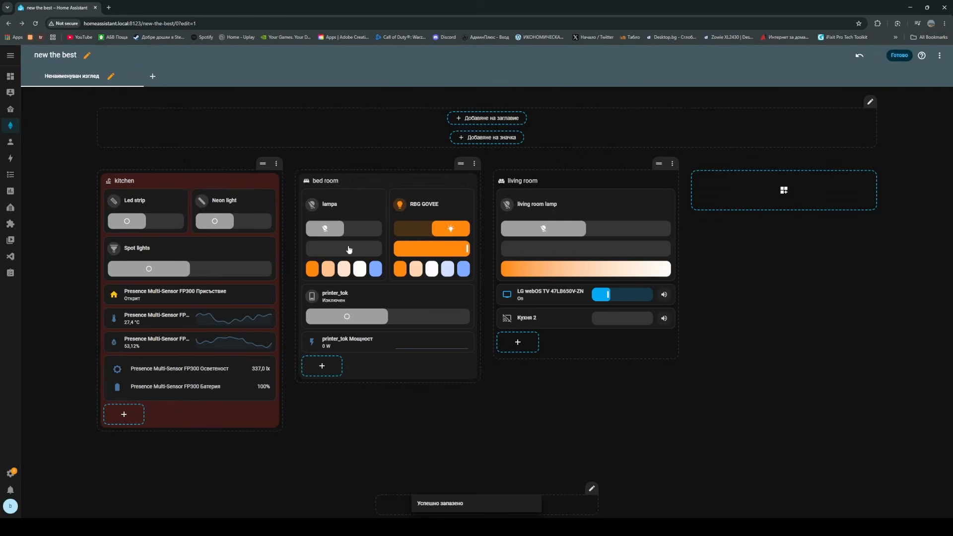
# Set the bed room section's background color to Синьо and save the section.
pyautogui.click(475, 163)
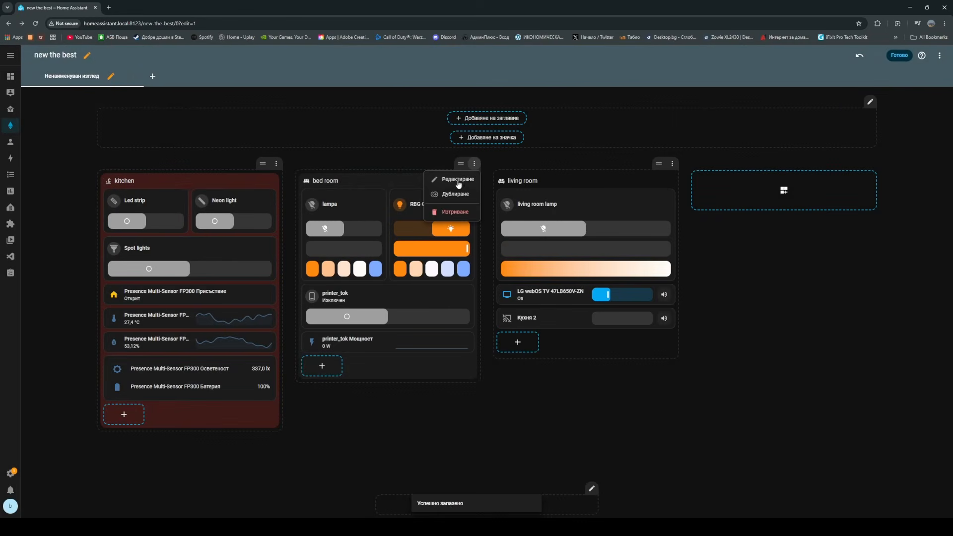
pyautogui.click(458, 180)
pyautogui.click(458, 230)
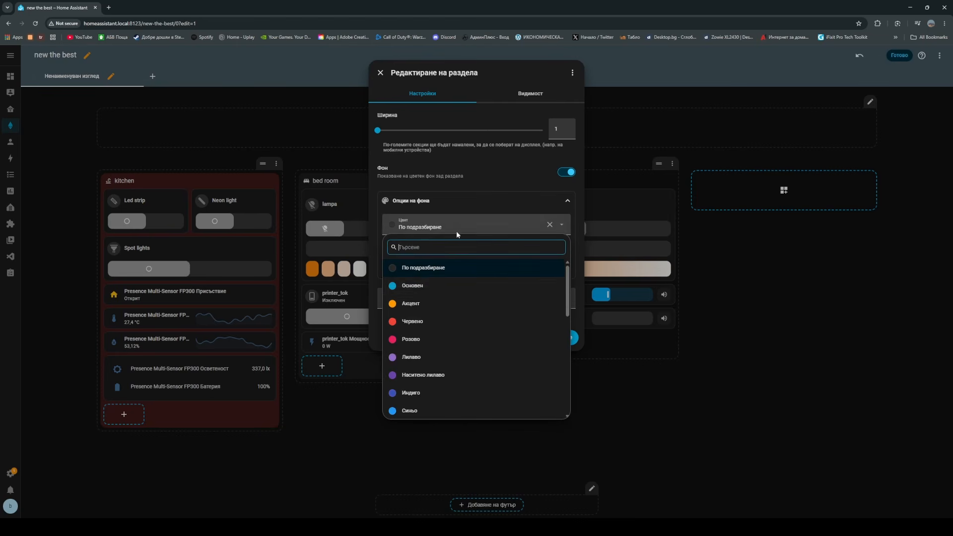
pyautogui.scroll(-3, 436, 292)
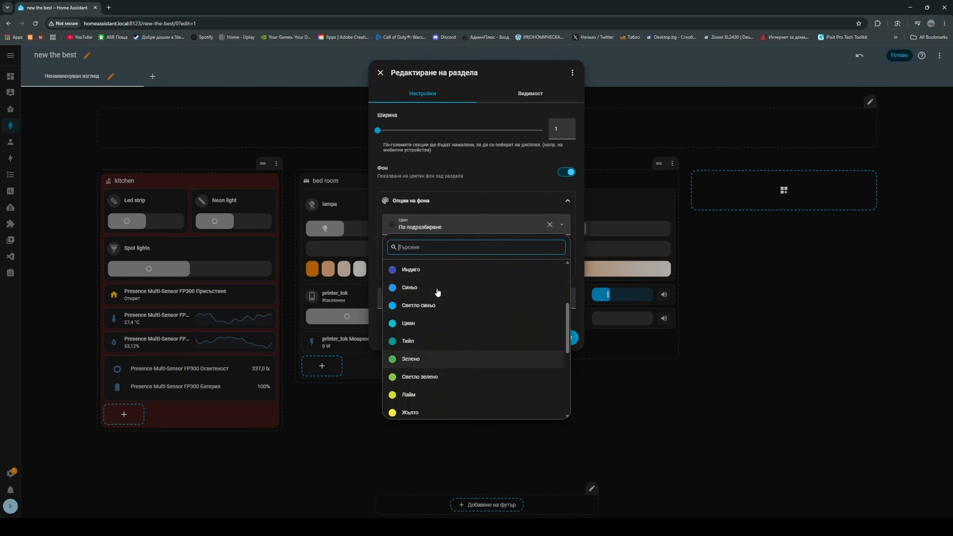
pyautogui.click(414, 338)
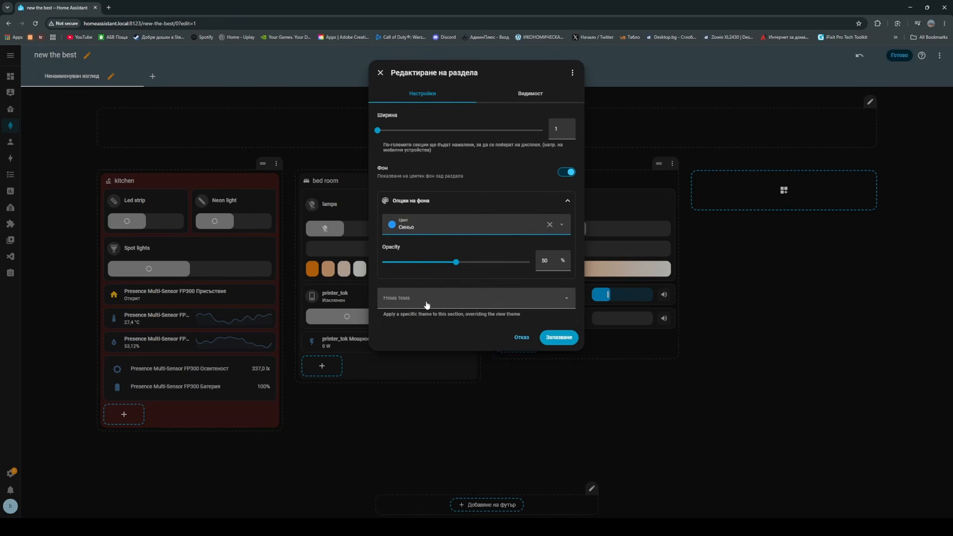
pyautogui.click(557, 341)
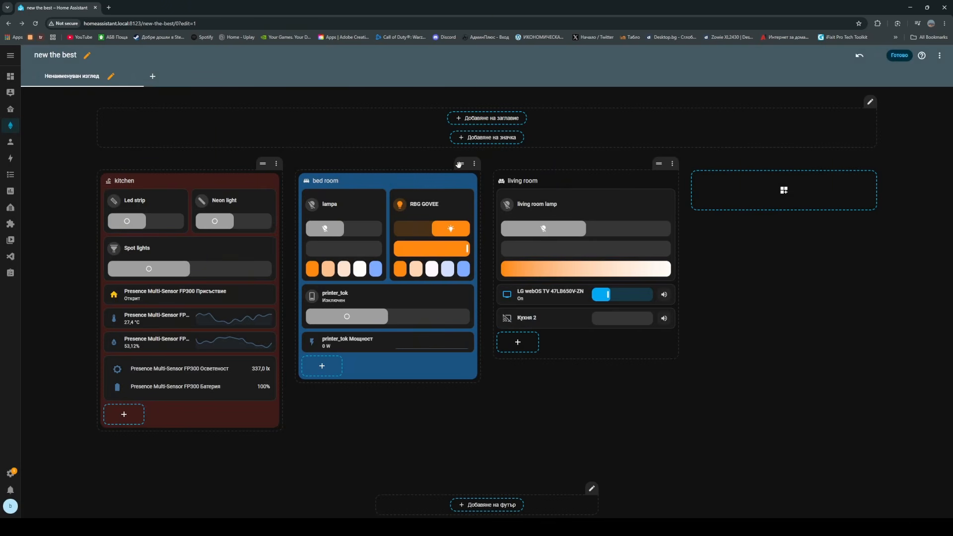
# Set the bed room section's background opacity to 20% and save the section.
pyautogui.click(474, 163)
pyautogui.click(455, 184)
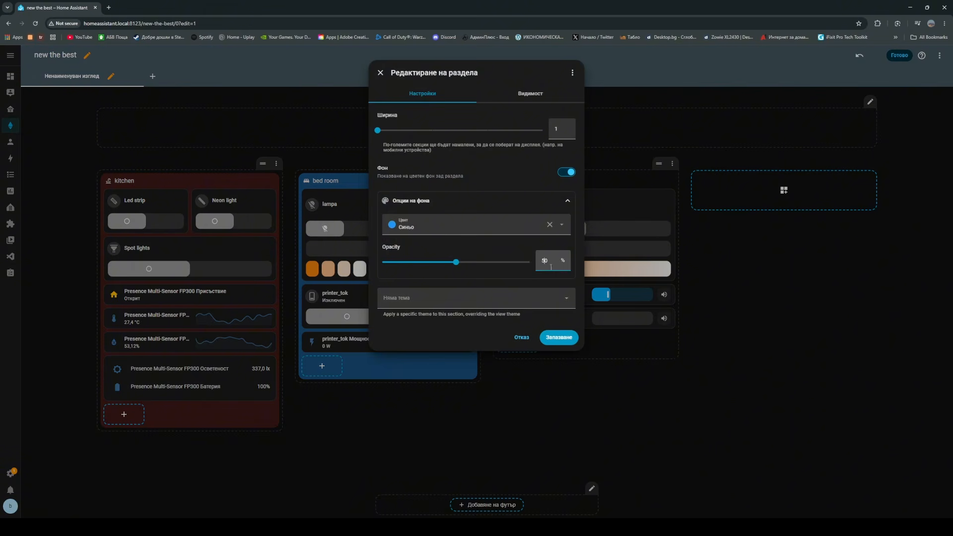
pyautogui.press('BackSpace')
pyautogui.write('2')
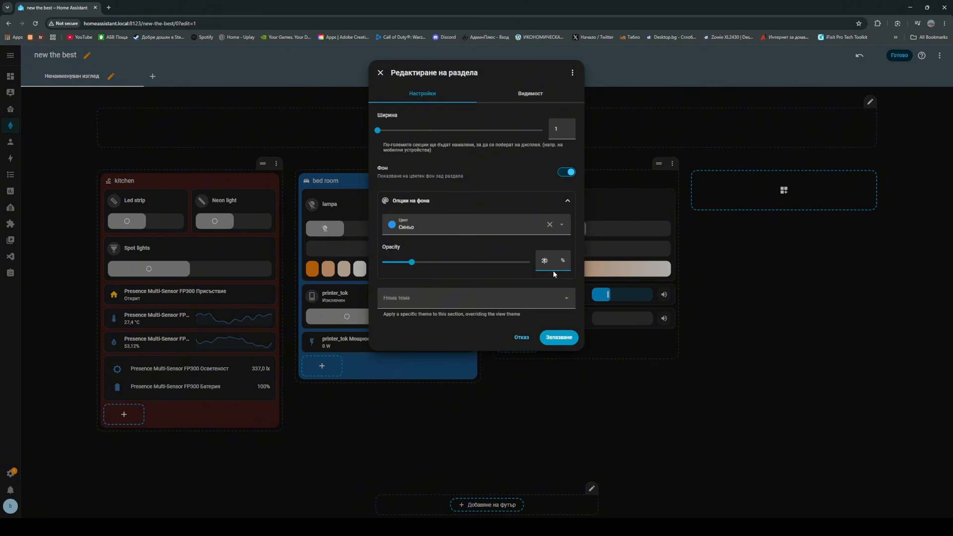
pyautogui.click(546, 340)
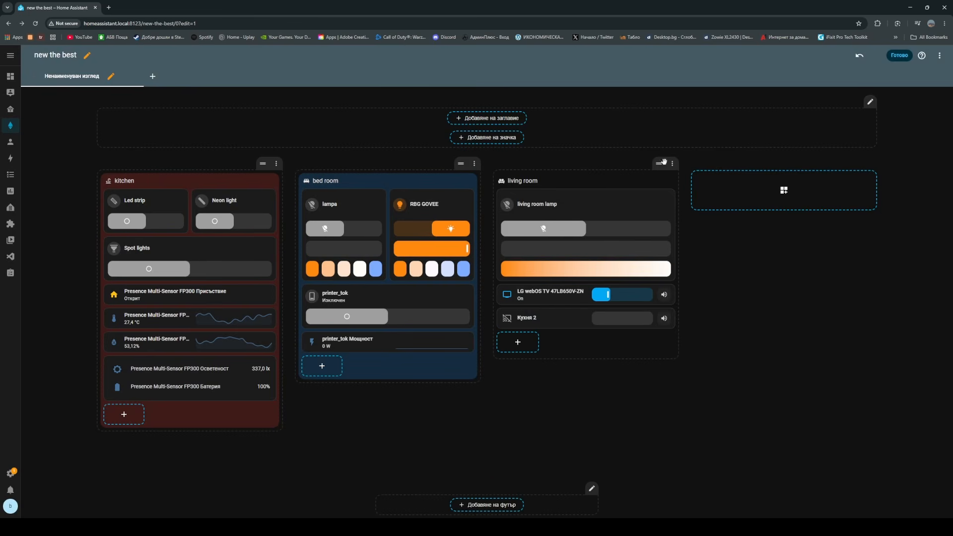
# Enable a Зелено background at 20% opacity for the living room section, save it, and finish editing the dashboard.
pyautogui.click(672, 164)
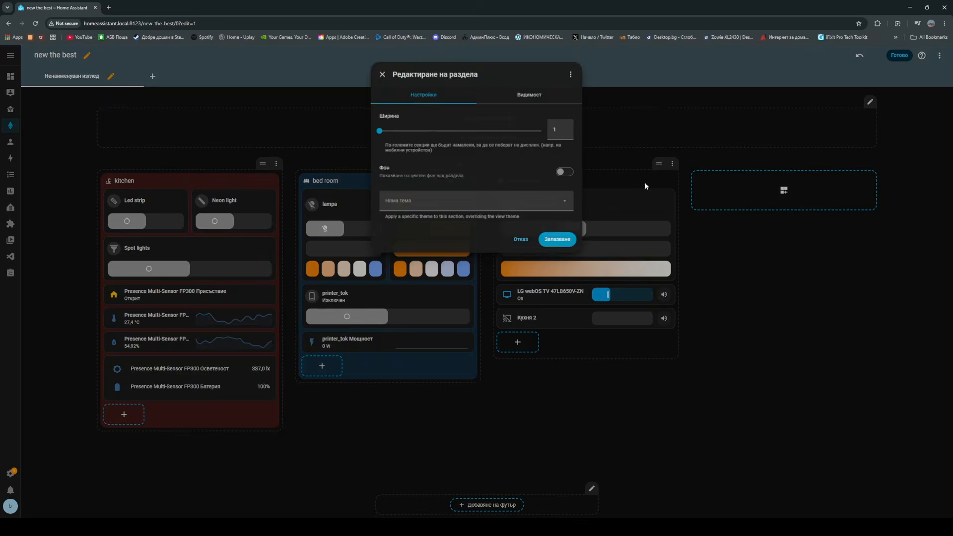
pyautogui.click(646, 180)
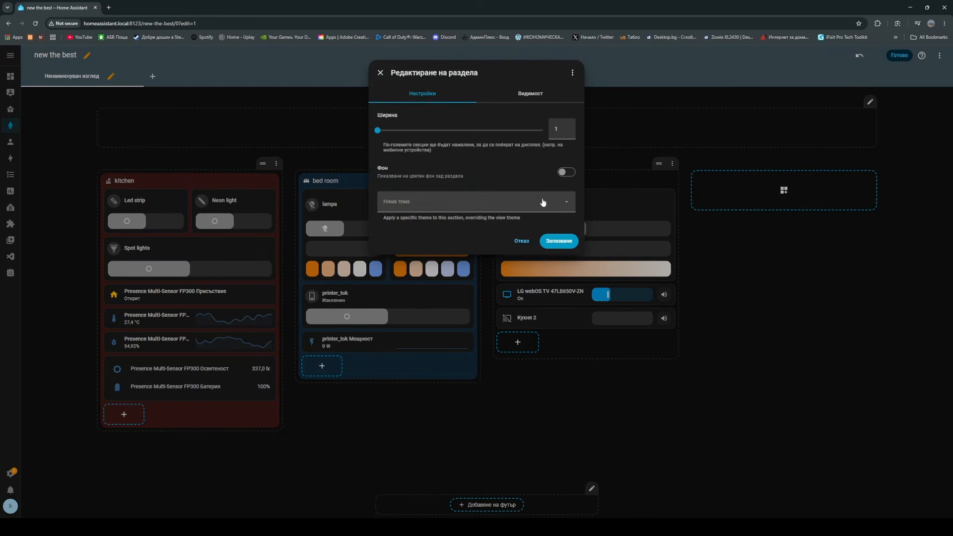
pyautogui.click(566, 172)
pyautogui.click(504, 229)
pyautogui.scroll(-5, 447, 337)
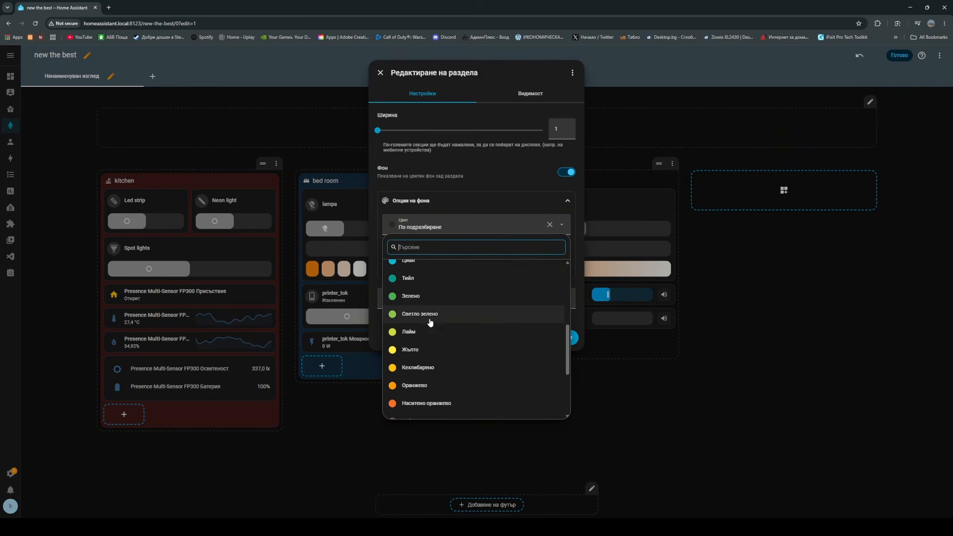
pyautogui.click(422, 306)
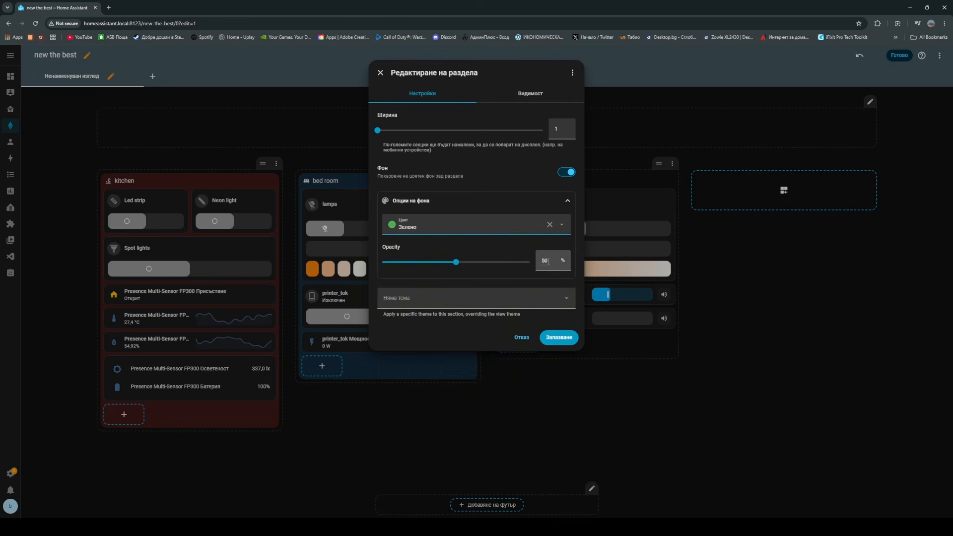
pyautogui.press('BackSpace')
pyautogui.write('2')
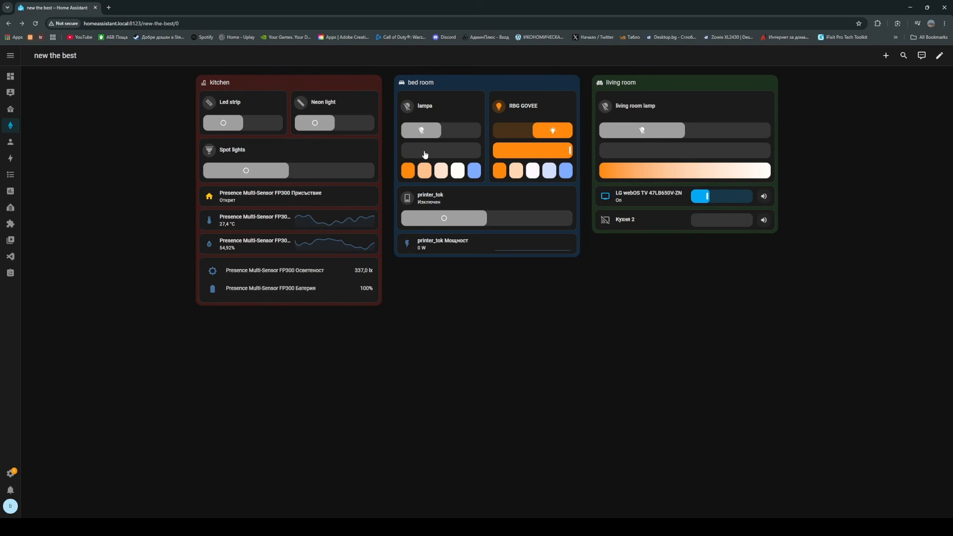
# Test the lampa card's brightness and color temperature presets, switch lampa off, and try switching the living room lamp on and off.
pyautogui.moveTo(426, 152); pyautogui.dragTo(436, 154)
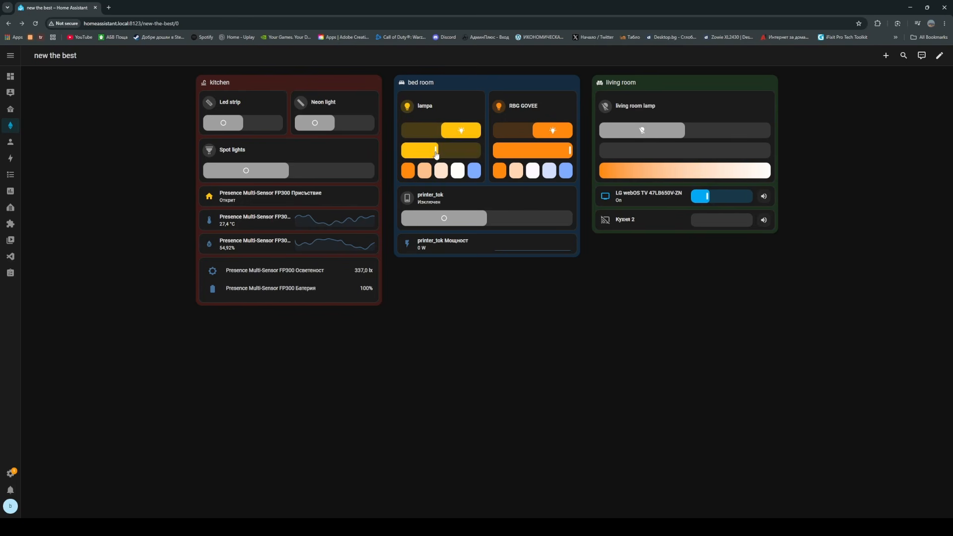
pyautogui.click(410, 172)
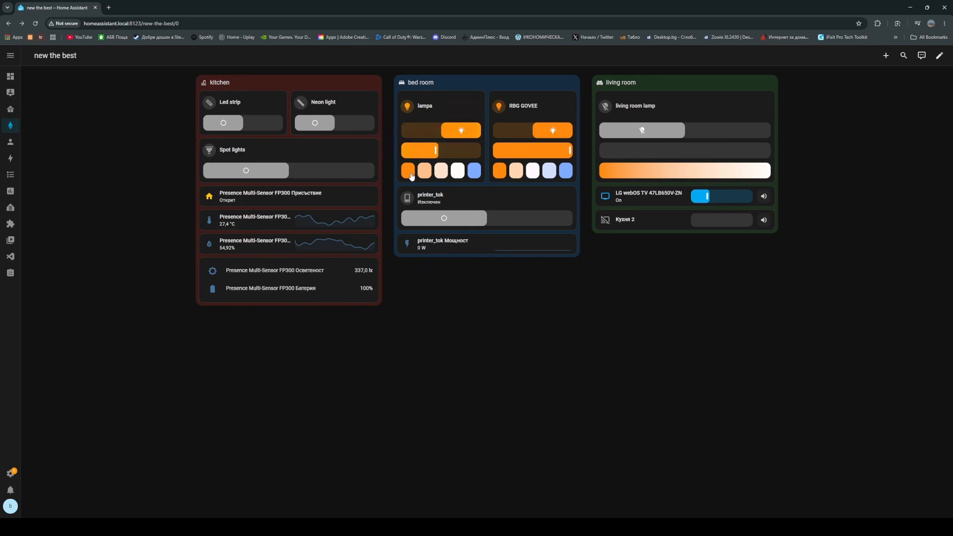
pyautogui.click(455, 171)
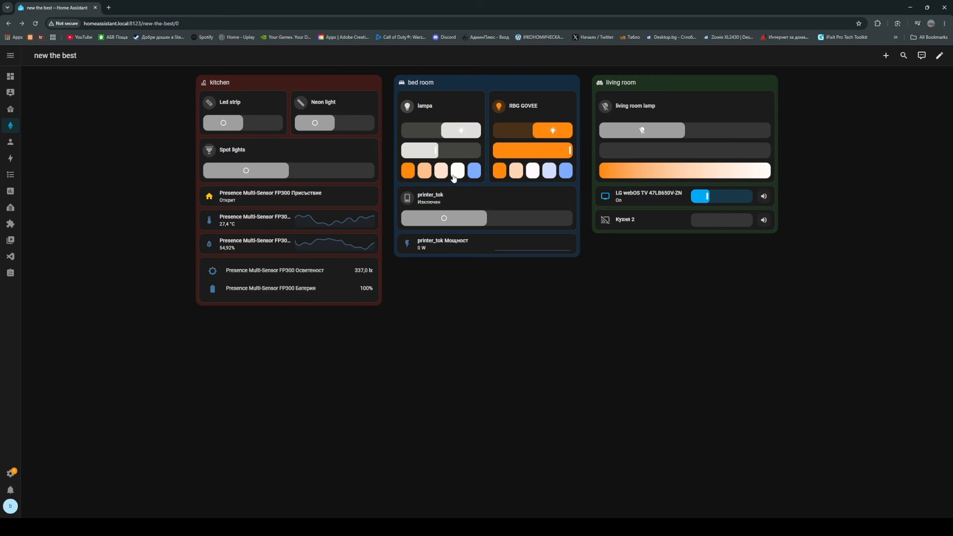
pyautogui.click(441, 172)
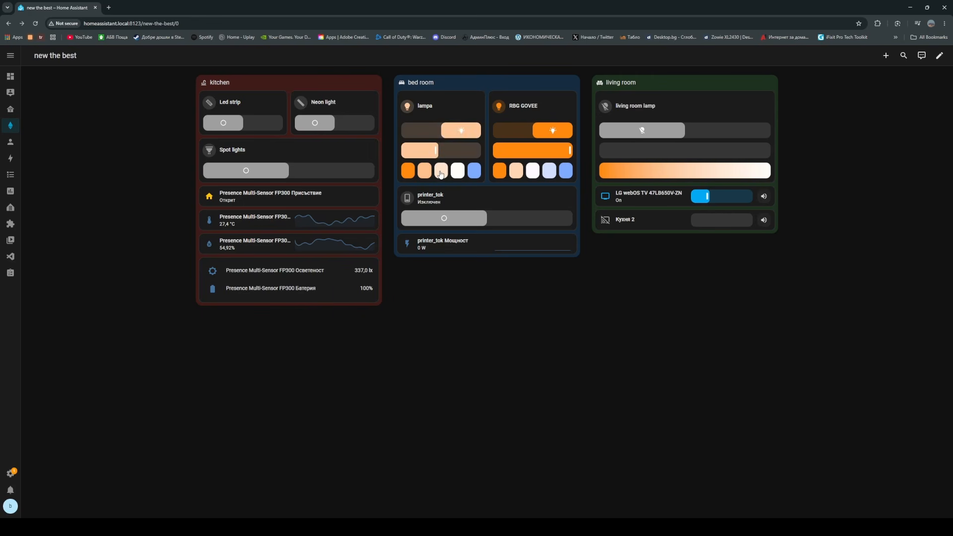
pyautogui.click(449, 130)
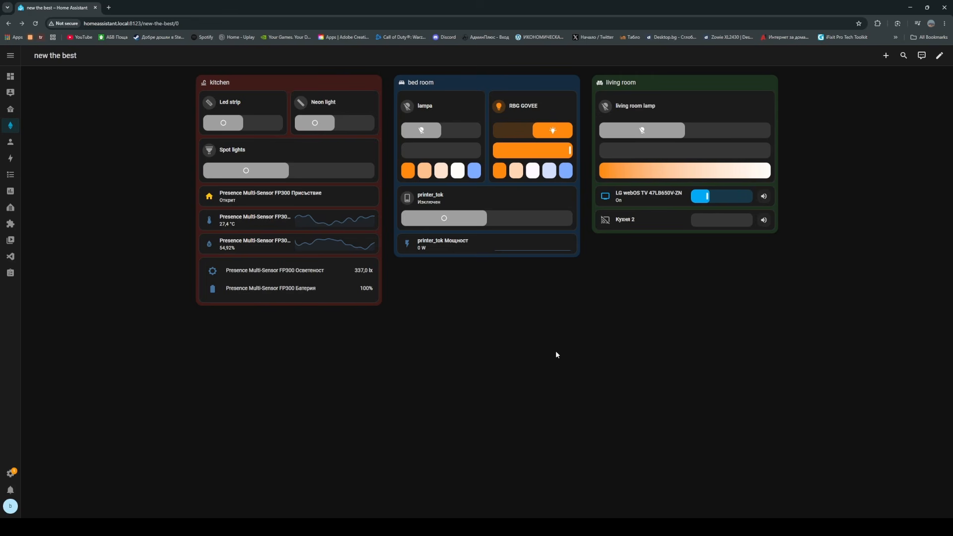
pyautogui.click(657, 130)
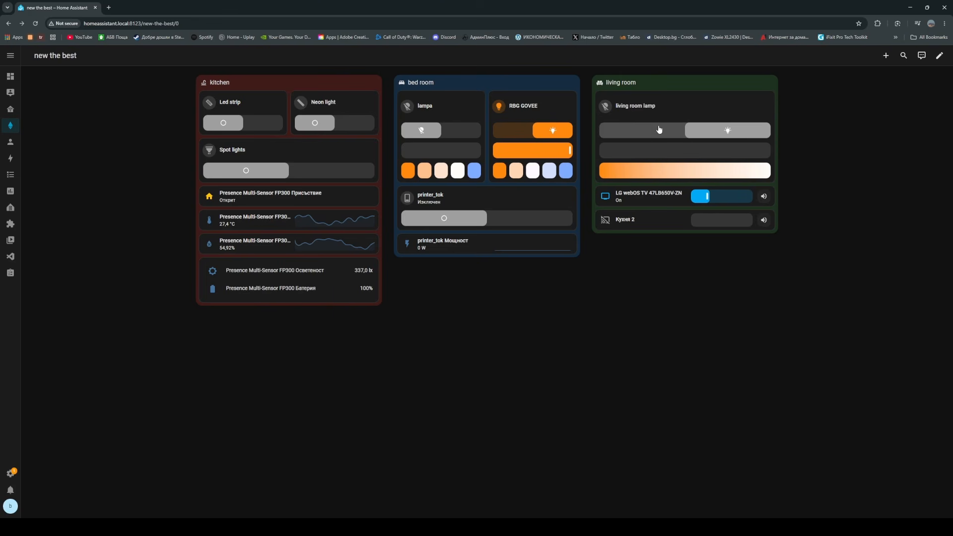
pyautogui.click(715, 131)
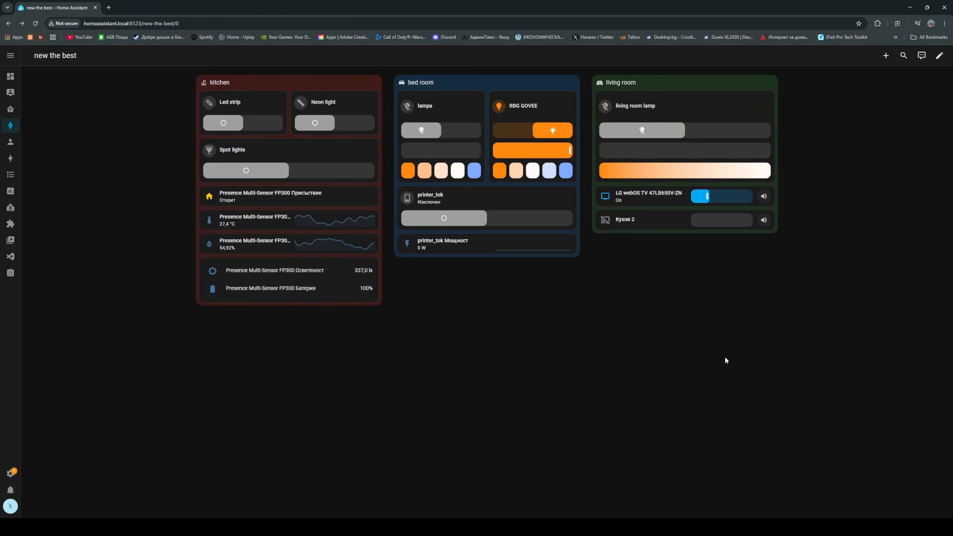
# View the Overview dashboard for comparison, return to the "new the best" dashboard, and start editing it.
pyautogui.click(10, 76)
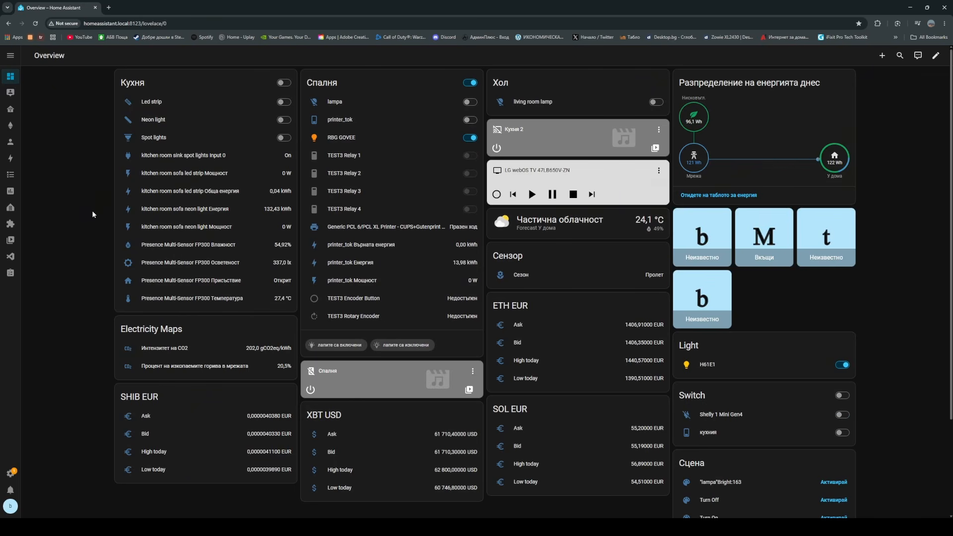
pyautogui.click(10, 125)
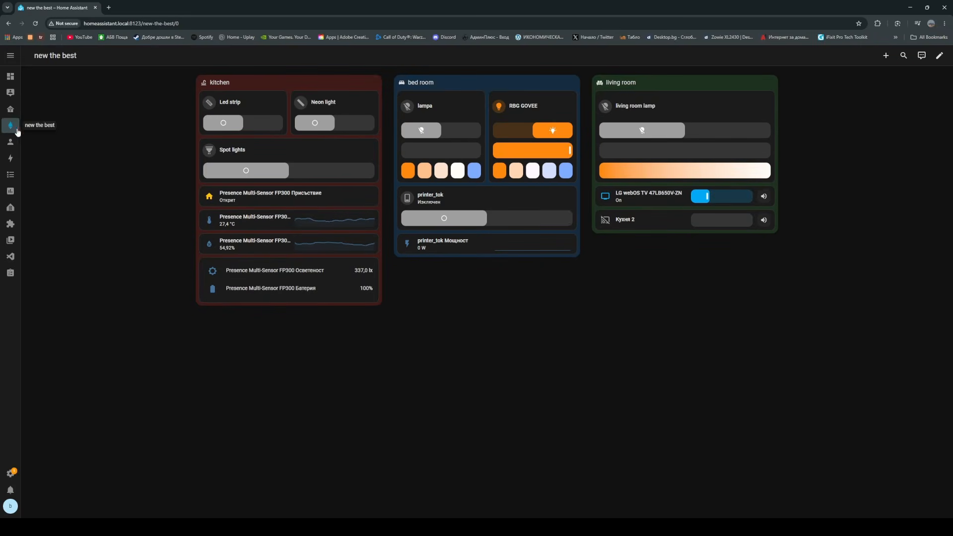
pyautogui.click(939, 55)
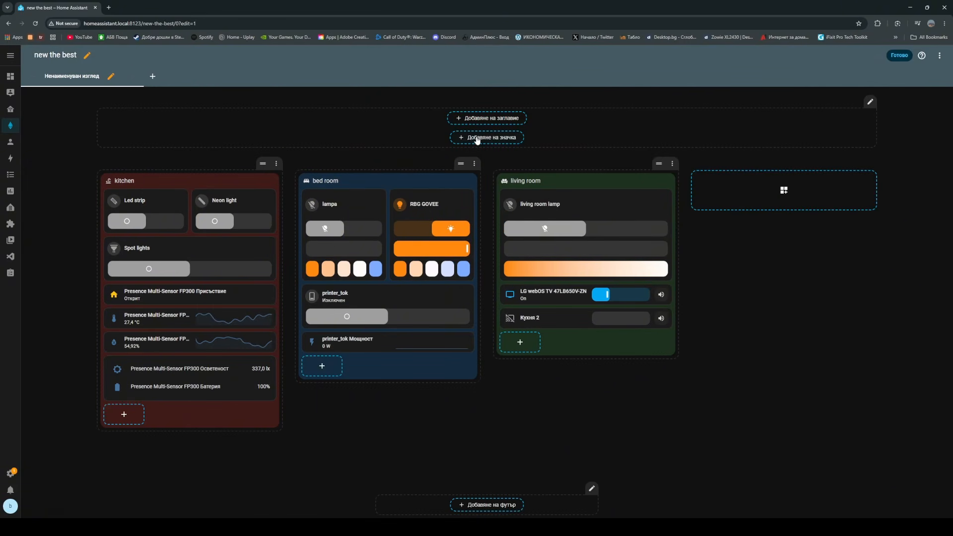
pyautogui.click(480, 143)
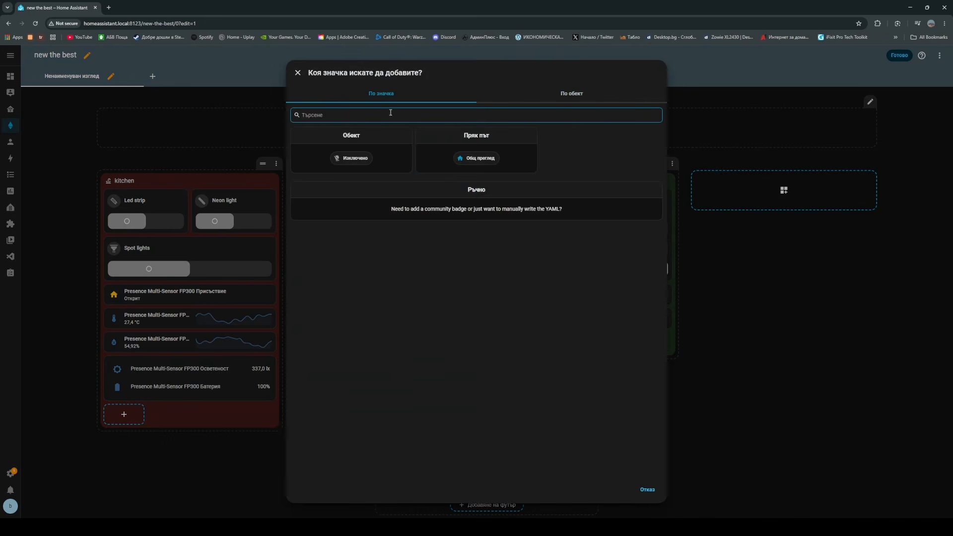
pyautogui.click(297, 73)
pyautogui.click(479, 121)
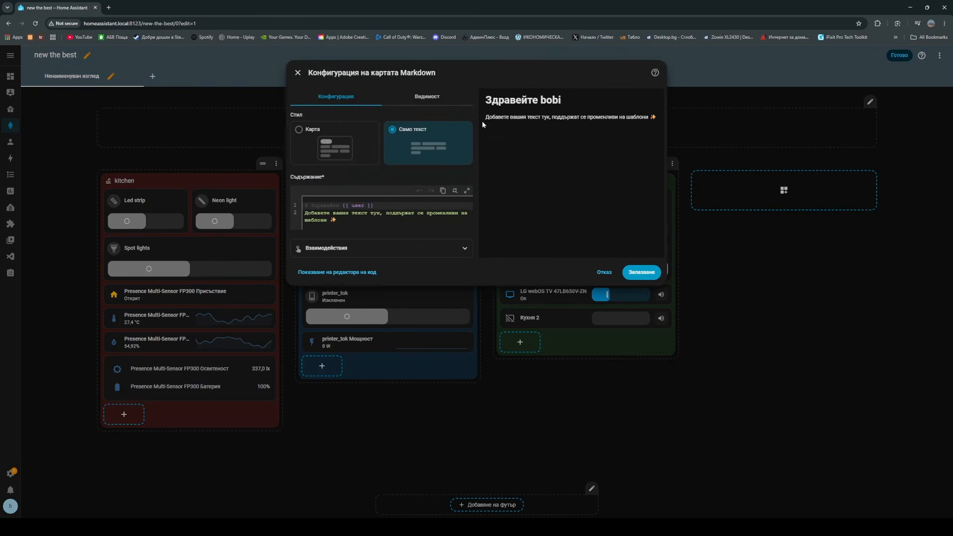
pyautogui.click(299, 130)
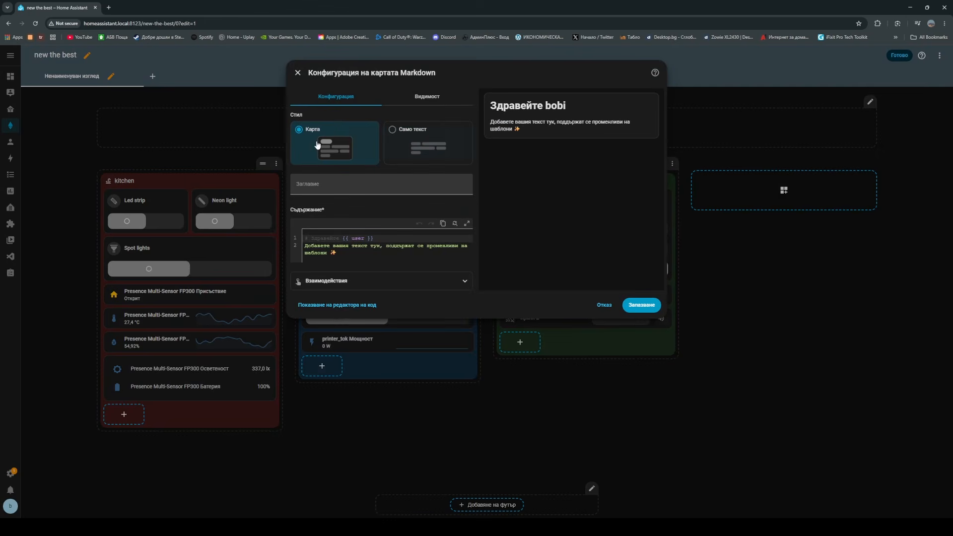
pyautogui.click(298, 73)
# Add an entity (Обект) badge above the sections and choose Sun as its entity.
pyautogui.click(480, 138)
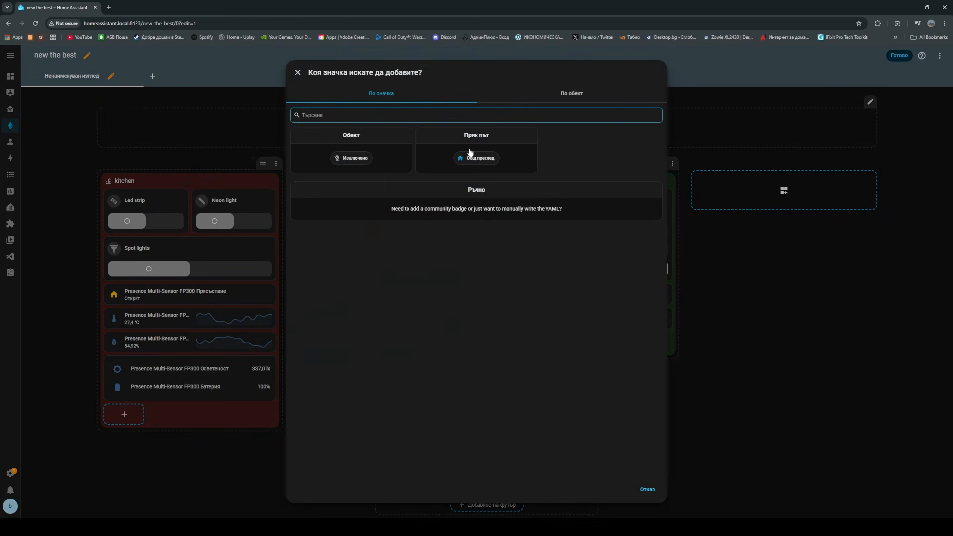
pyautogui.click(376, 152)
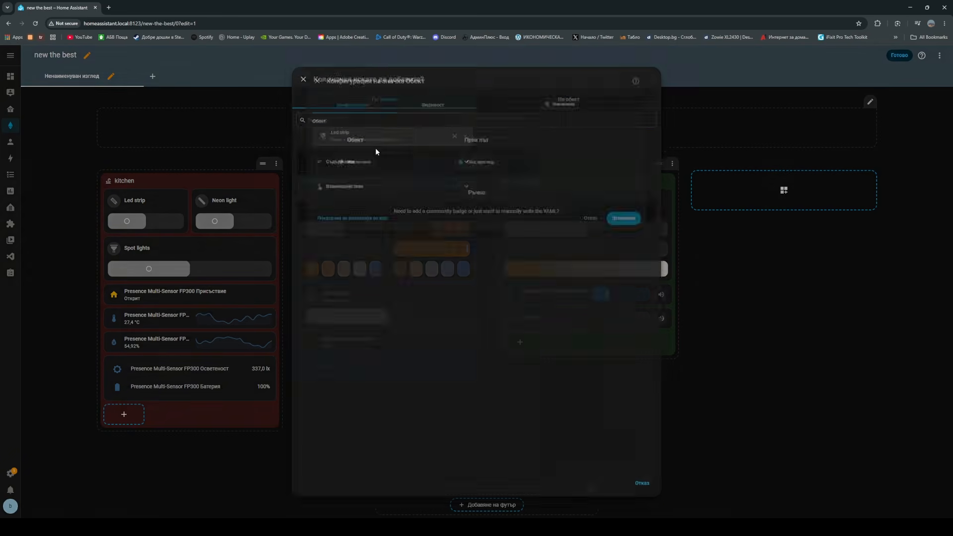
pyautogui.click(362, 134)
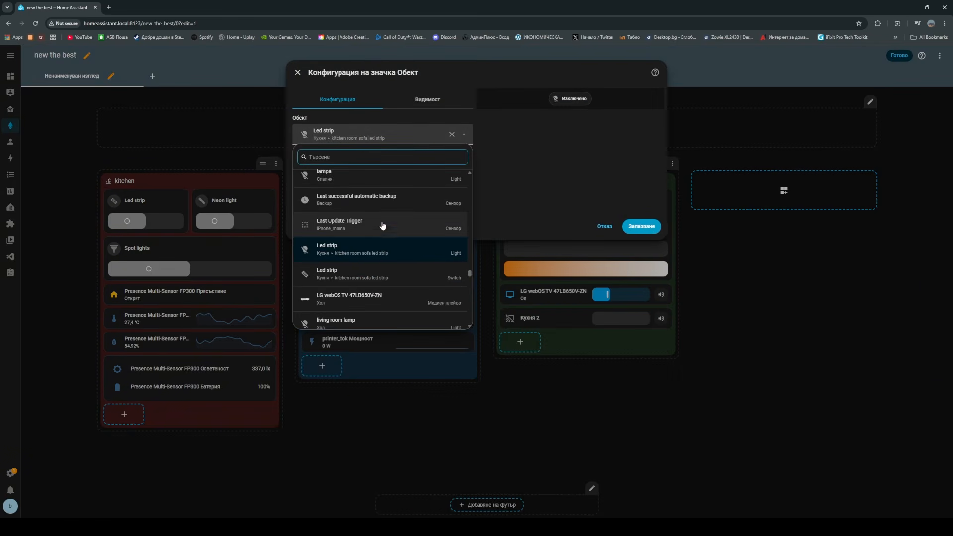
pyautogui.scroll(-5, 382, 229)
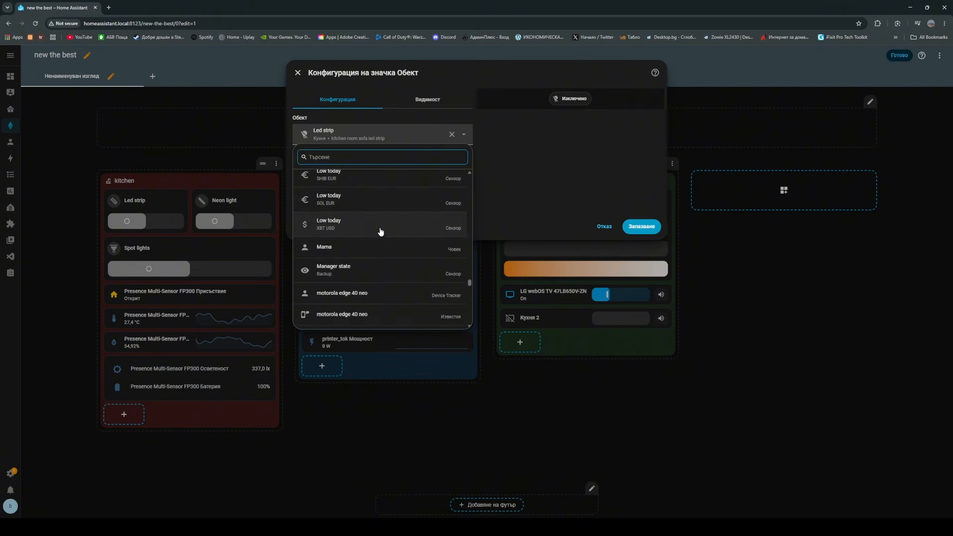
pyautogui.scroll(-10, 381, 232)
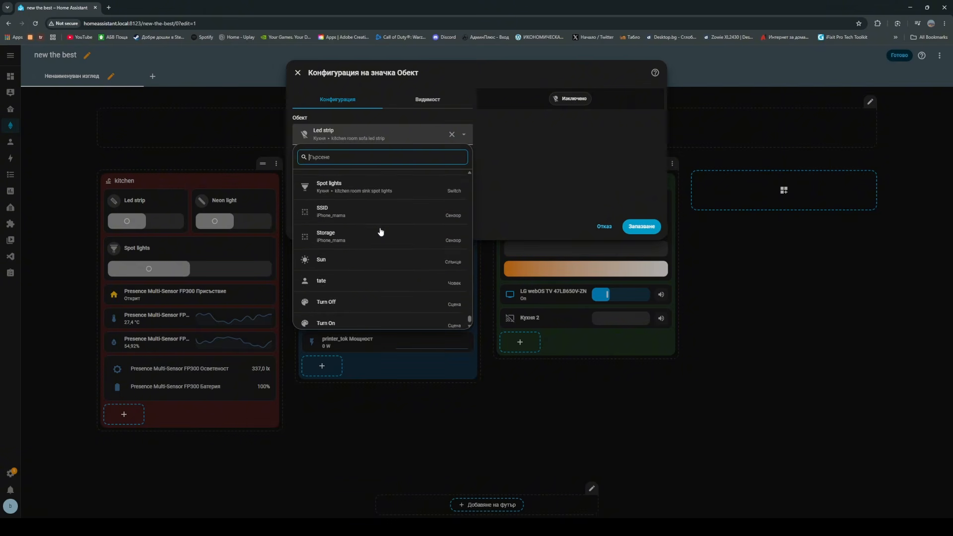
pyautogui.scroll(-1, 381, 232)
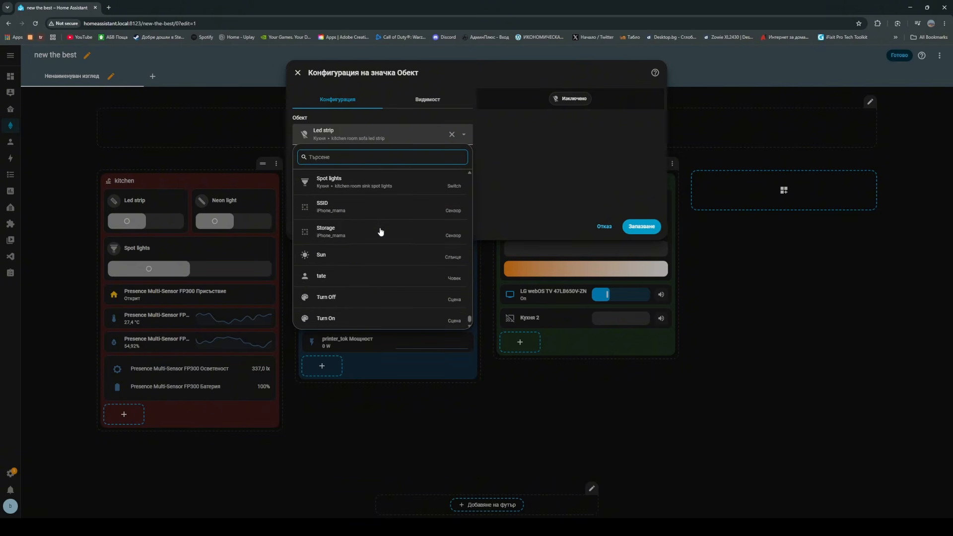
pyautogui.click(373, 258)
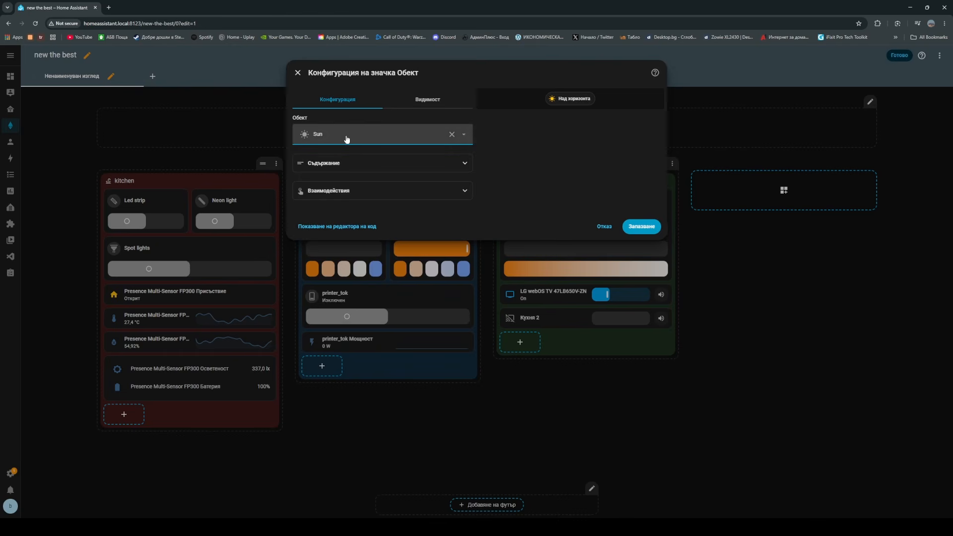
# Try adding a hold behavior (Поведение при задържане) to the Sun badge and leave its configuration.
pyautogui.click(348, 190)
pyautogui.click(356, 239)
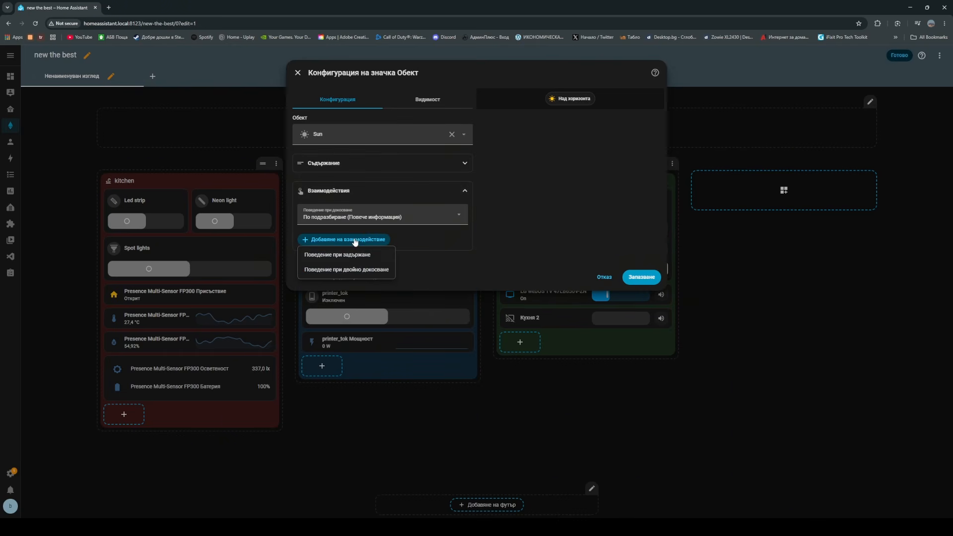
pyautogui.click(364, 255)
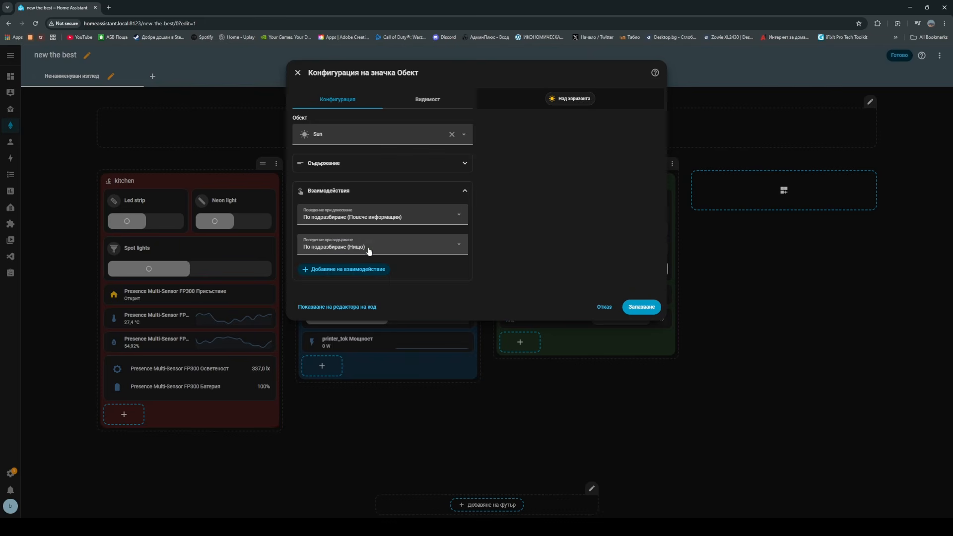
pyautogui.click(369, 250)
pyautogui.click(475, 252)
pyautogui.click(641, 306)
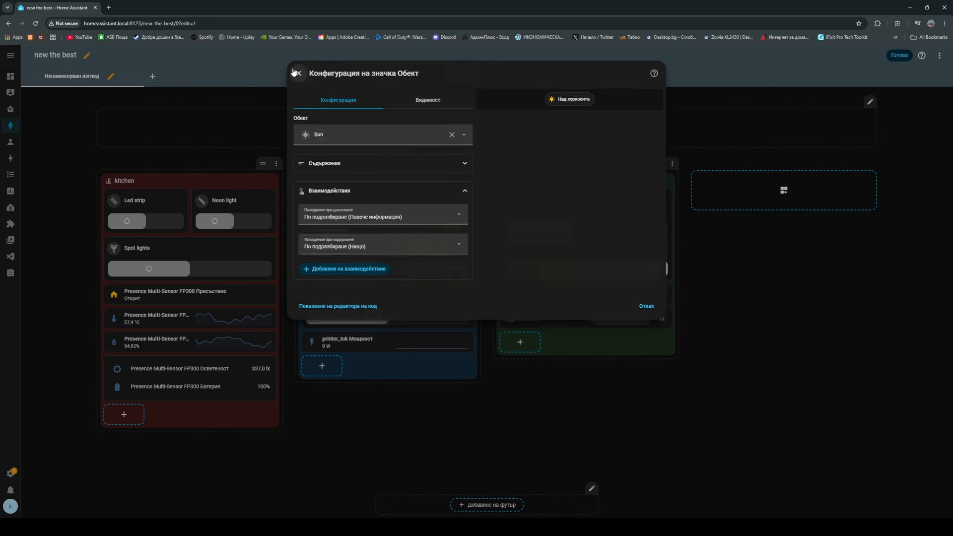
# View the header settings (Настройки на заглавката) and the shortcut (Пряк път) badge option, closing both without changes.
pyautogui.click(870, 102)
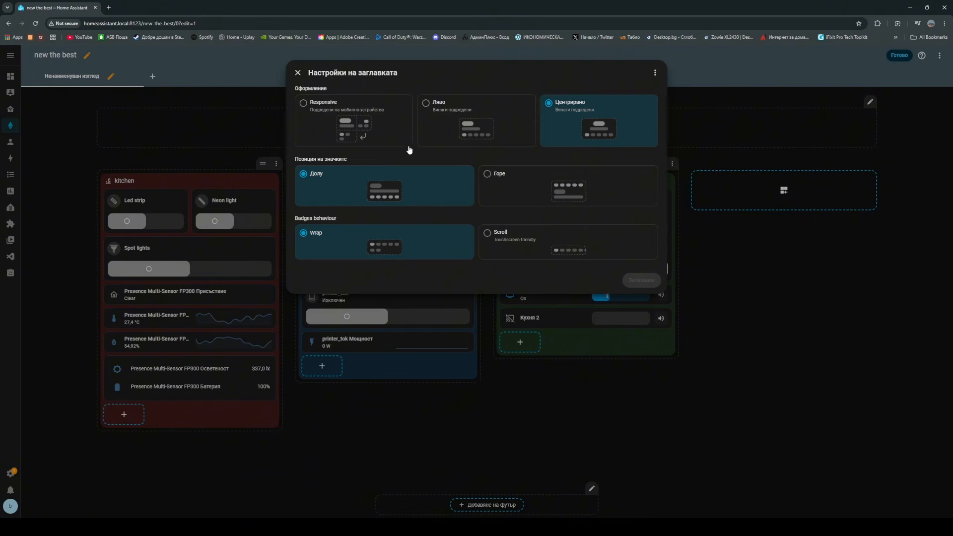
pyautogui.click(298, 72)
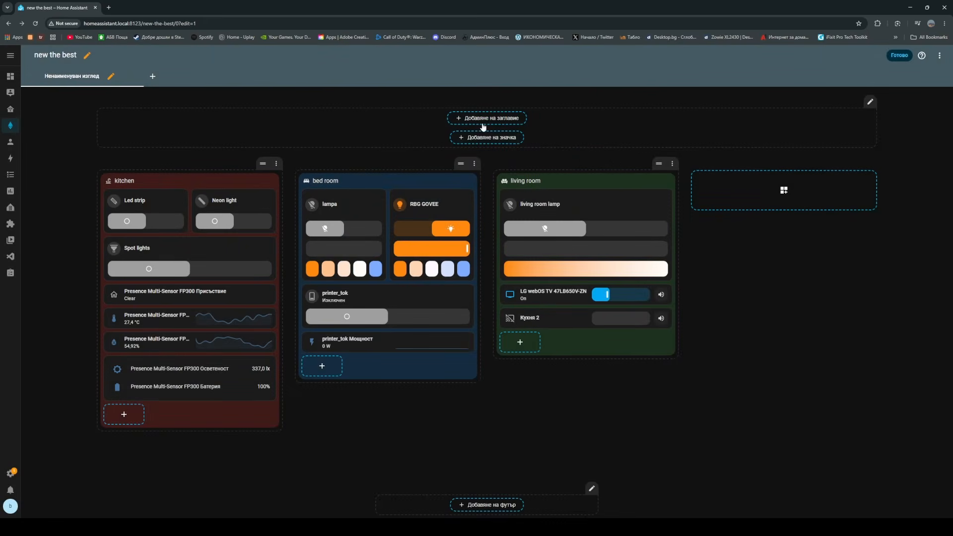
pyautogui.click(475, 138)
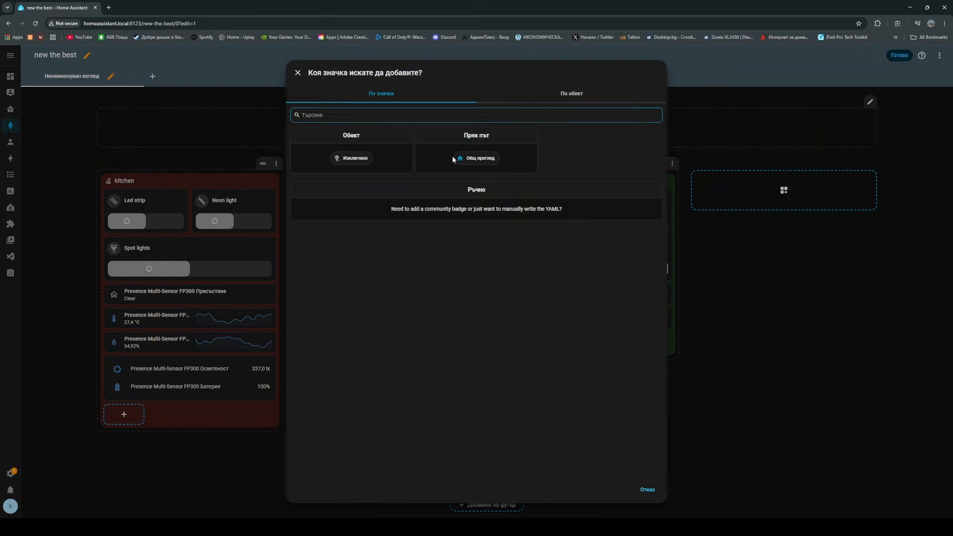
pyautogui.click(454, 158)
pyautogui.click(299, 74)
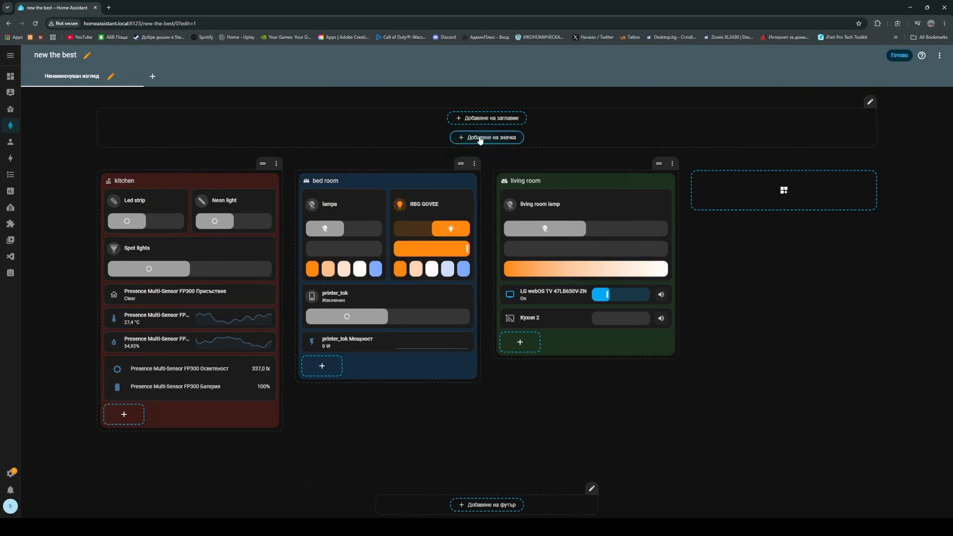
# Start adding a new badge and look through the full list of entities available for it.
pyautogui.click(480, 139)
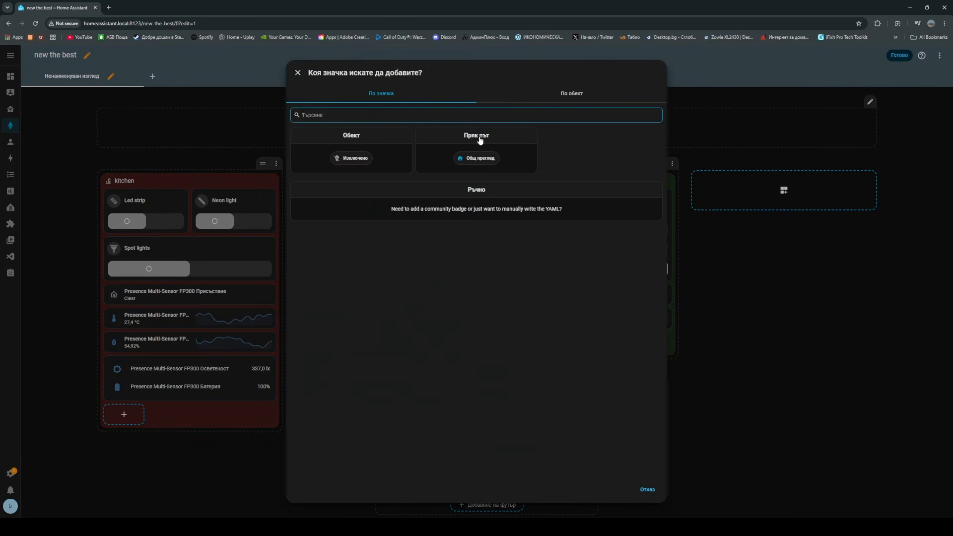
pyautogui.click(561, 94)
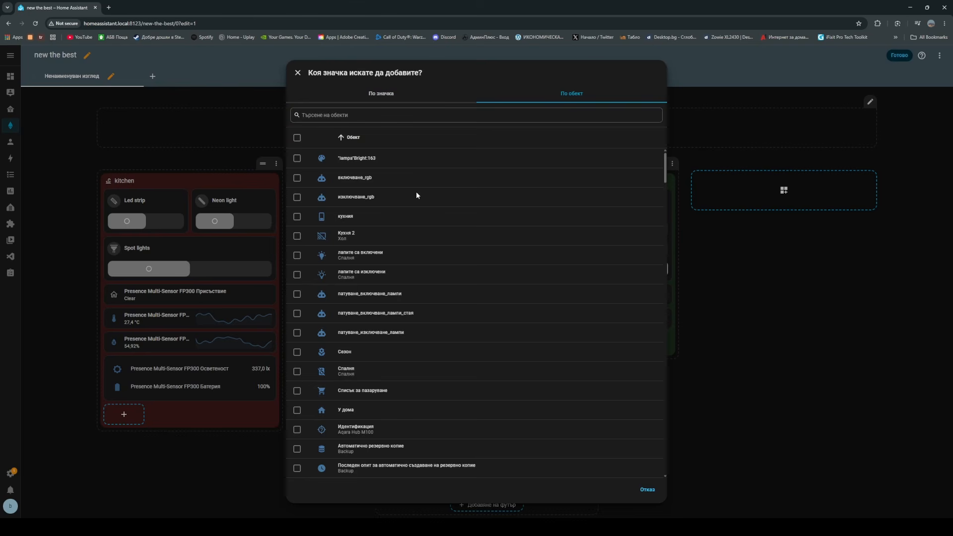
pyautogui.scroll(-10, 416, 193)
pyautogui.scroll(3, 417, 196)
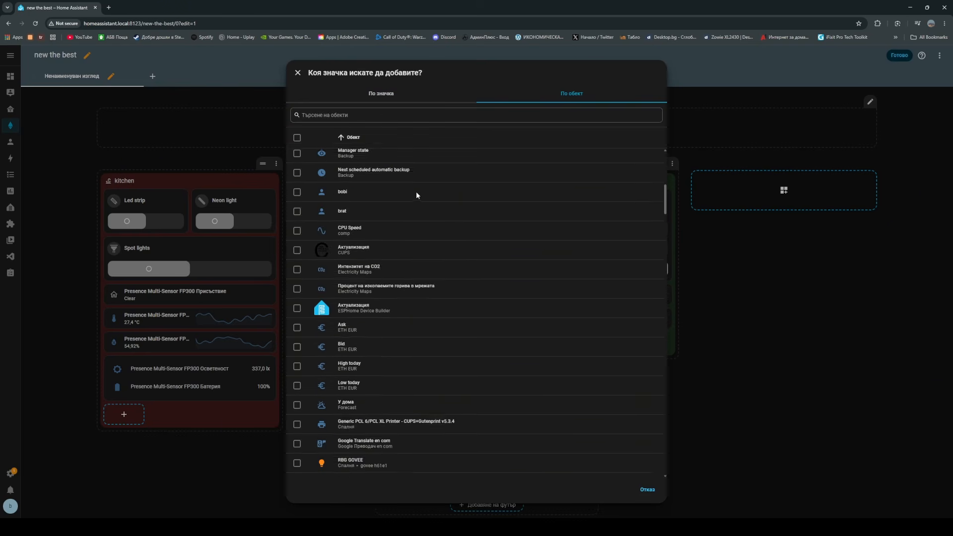
pyautogui.scroll(-15, 417, 196)
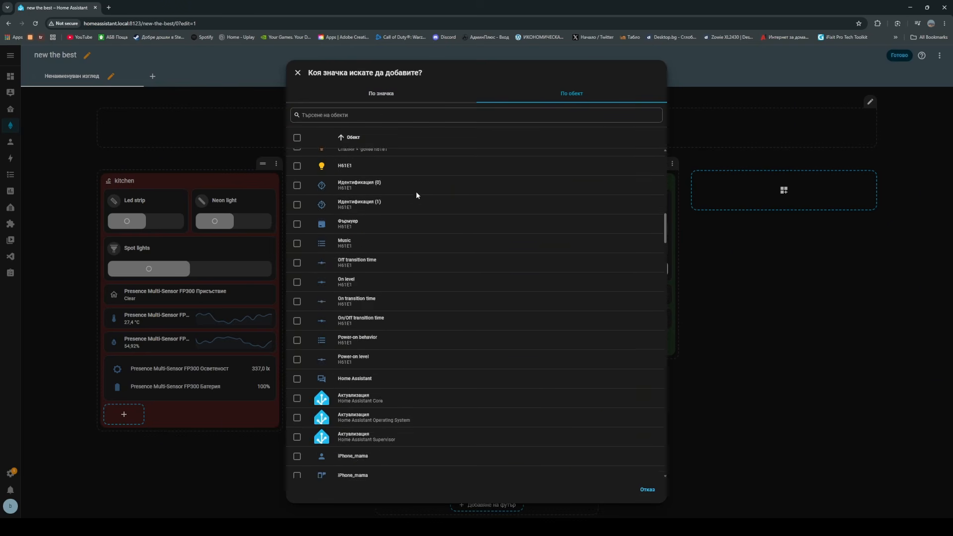
pyautogui.scroll(-15, 417, 196)
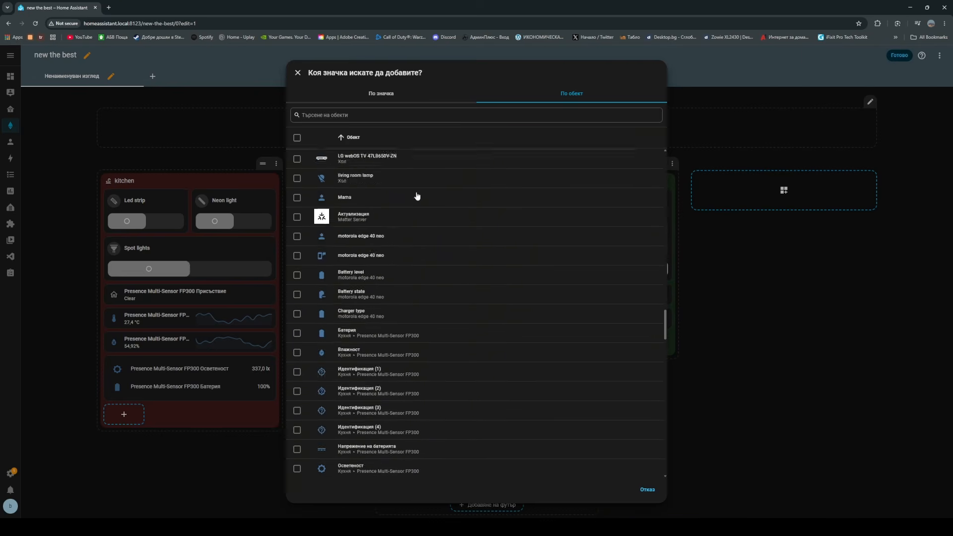
pyautogui.scroll(-15, 417, 196)
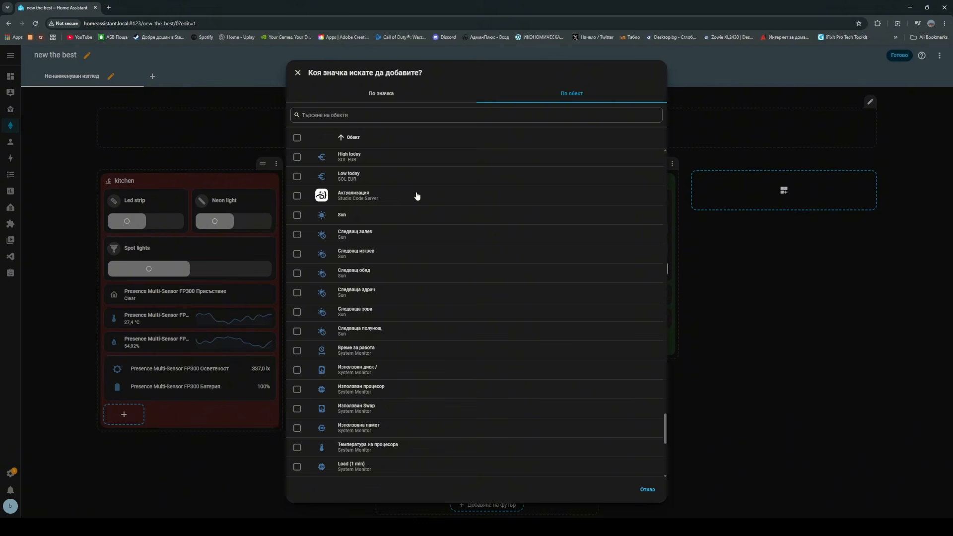
pyautogui.scroll(-7, 417, 196)
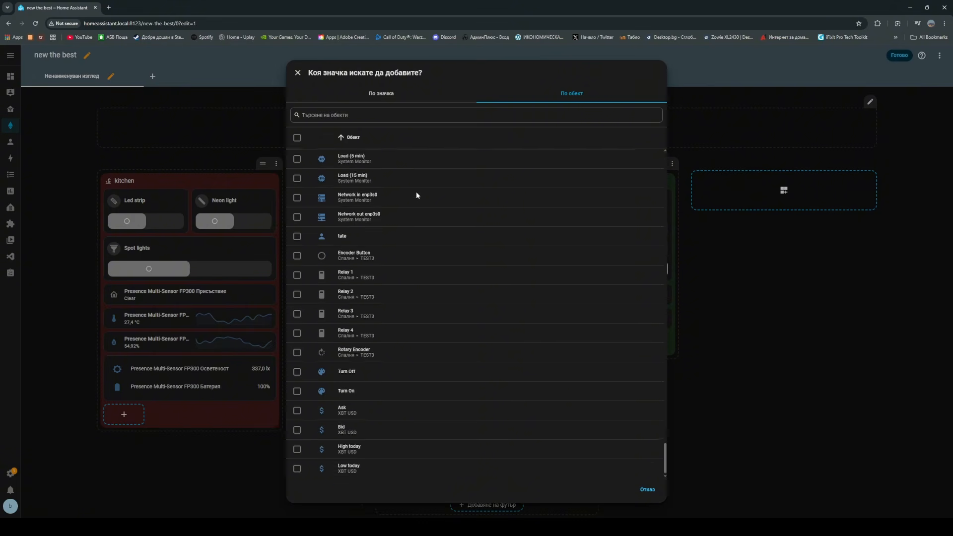
# Search the badge entities for "we" and examine the hourly and daily forecasts of the У дома weather entity.
pyautogui.click(345, 114)
pyautogui.write('we')
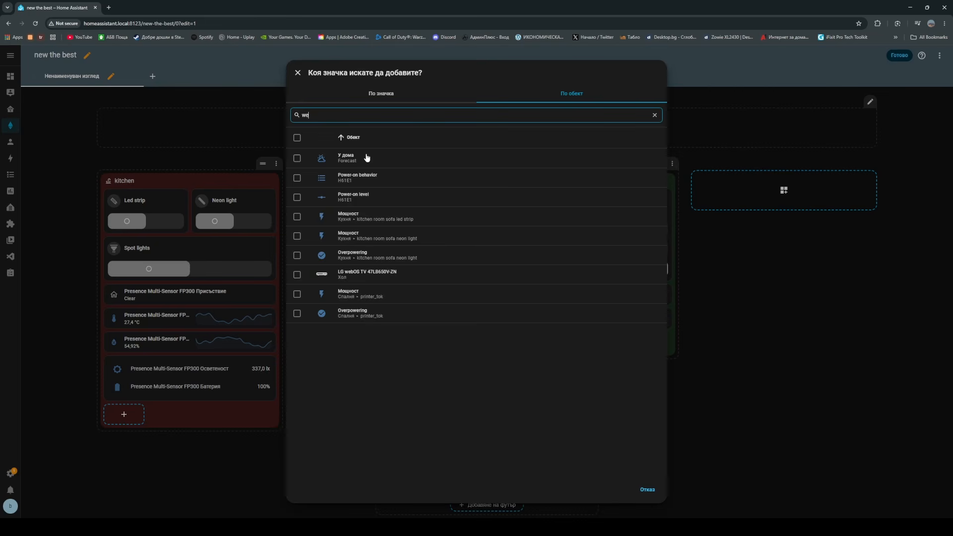
pyautogui.click(366, 157)
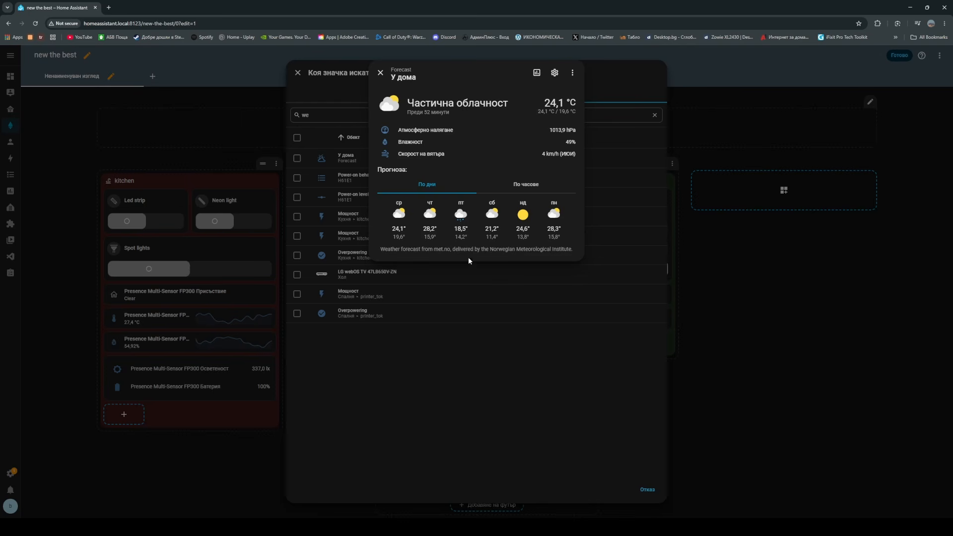
pyautogui.click(527, 185)
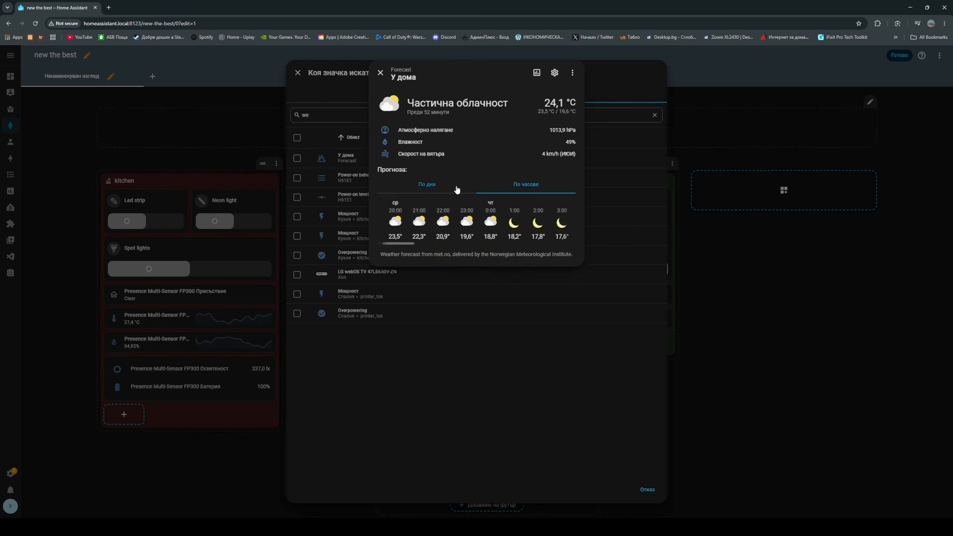
pyautogui.click(444, 186)
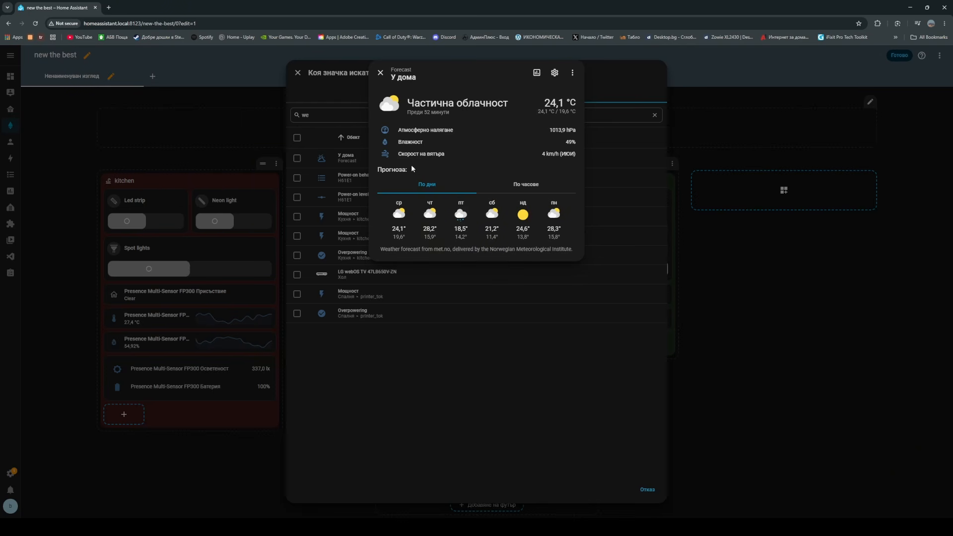
pyautogui.click(574, 74)
pyautogui.click(380, 72)
pyautogui.click(378, 71)
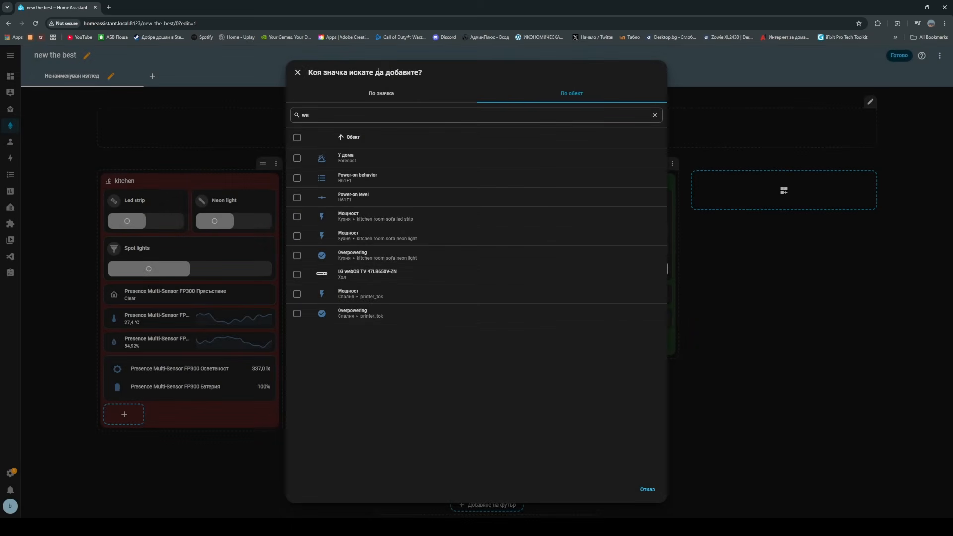
# Create an entity (Обект) badge and set its entity to У дома (Forecast), searching for "for".
pyautogui.click(377, 95)
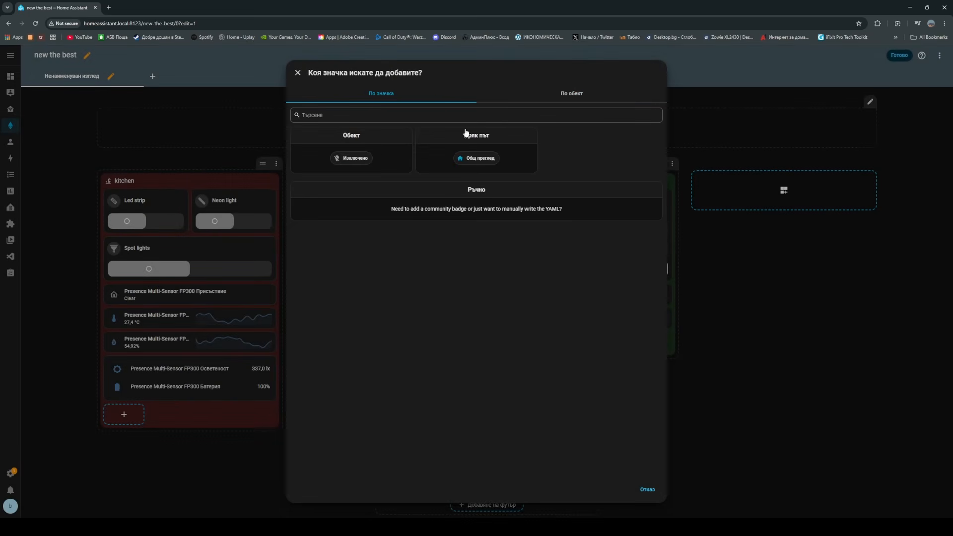
pyautogui.click(385, 151)
pyautogui.click(364, 141)
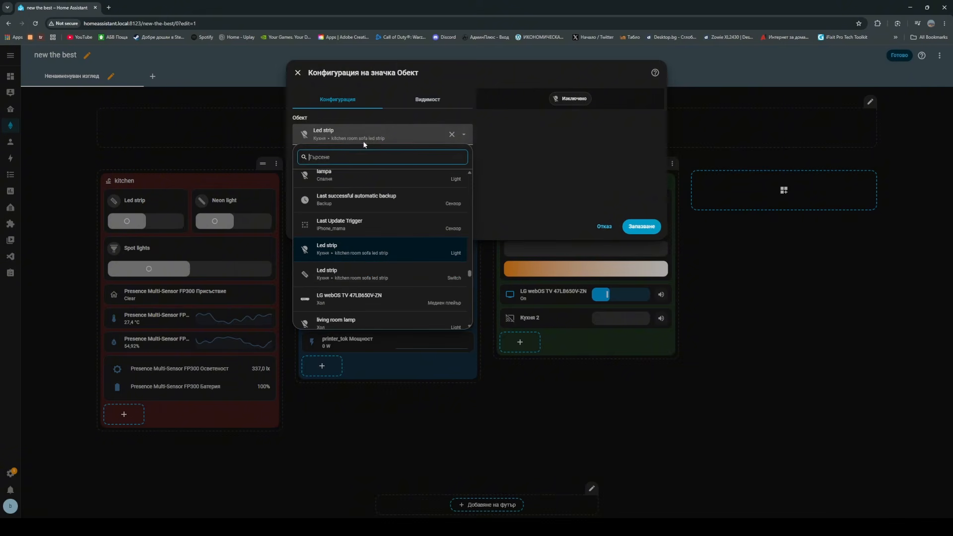
pyautogui.write('we')
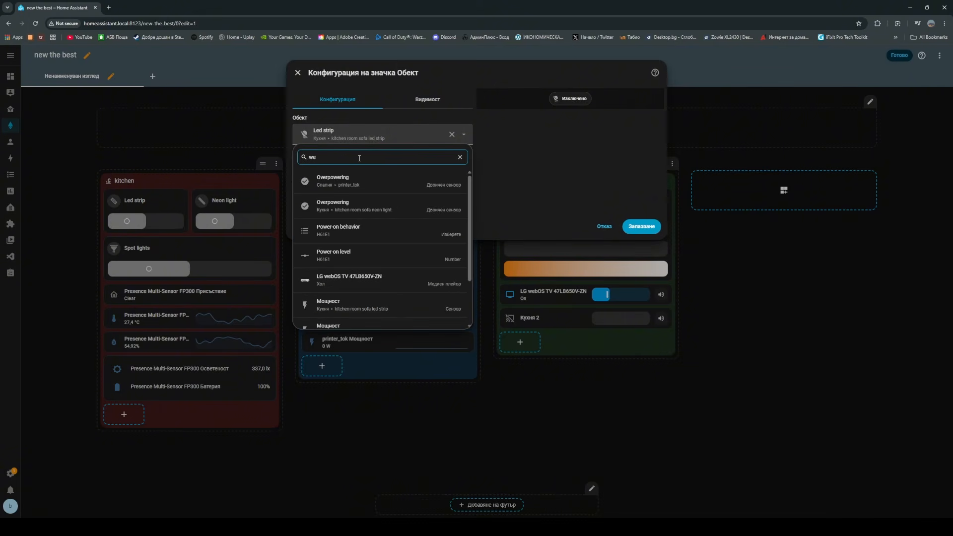
pyautogui.press('BackSpace')
pyautogui.press('BackSpace')
pyautogui.write('for')
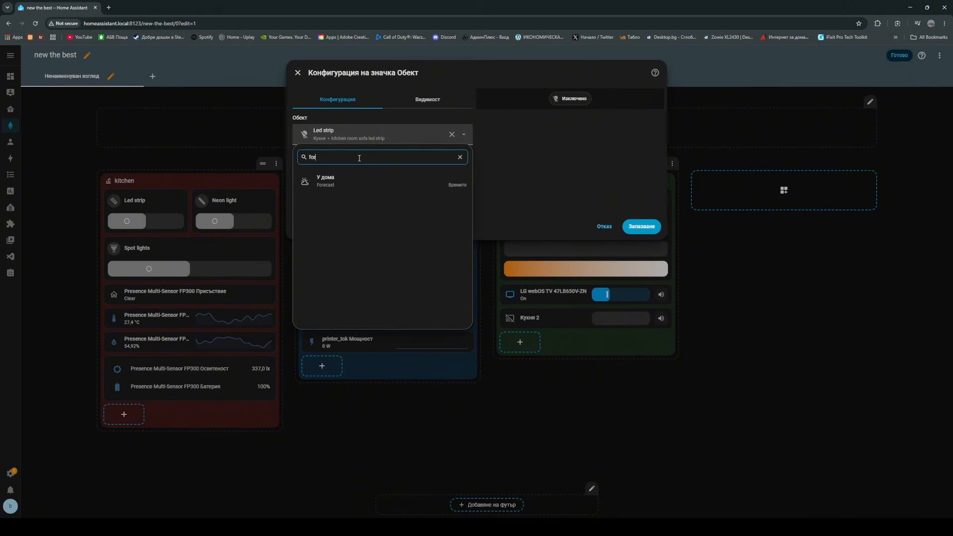
pyautogui.click(351, 181)
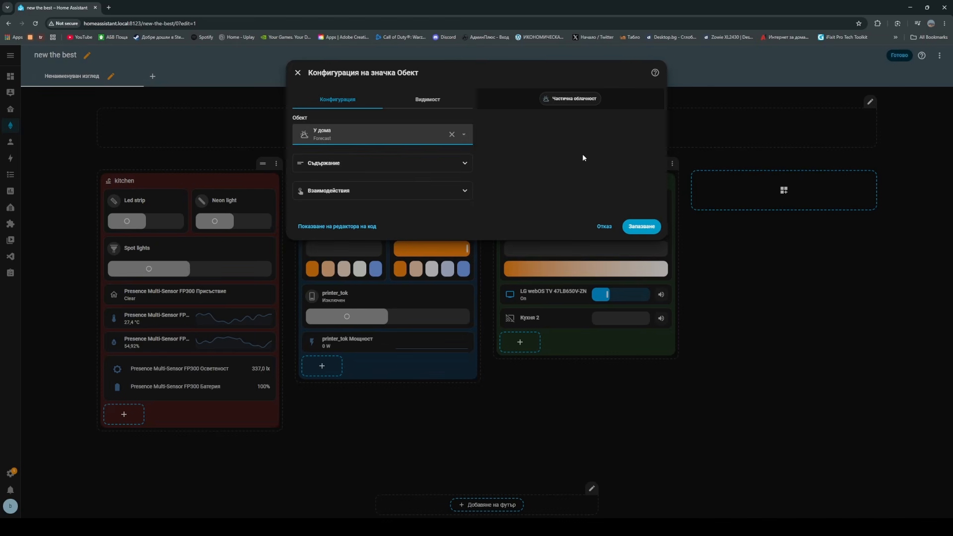
# In the forecast badge's content options, test showing the name (Име) and hiding the state (Състояние), restoring each.
pyautogui.click(422, 163)
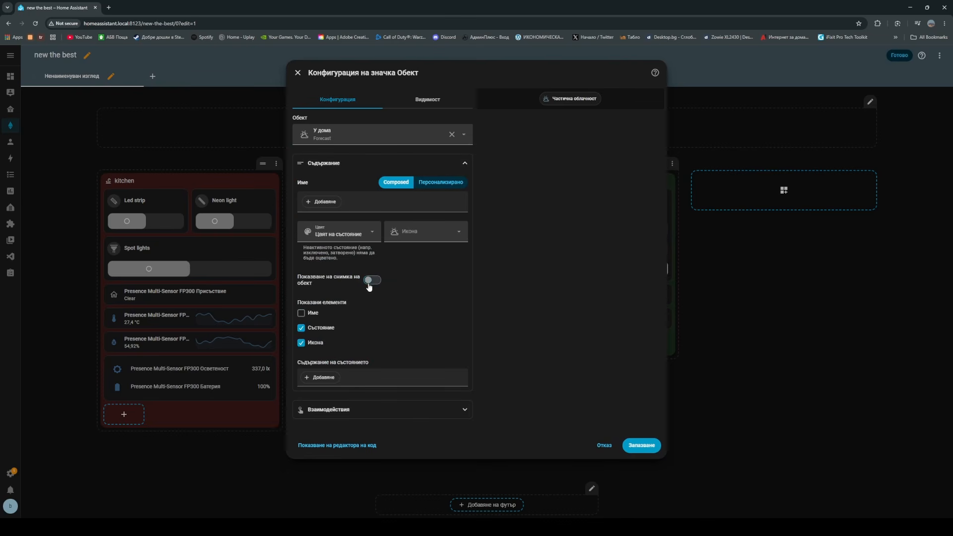
pyautogui.click(302, 313)
pyautogui.click(302, 314)
pyautogui.click(301, 328)
pyautogui.click(301, 328)
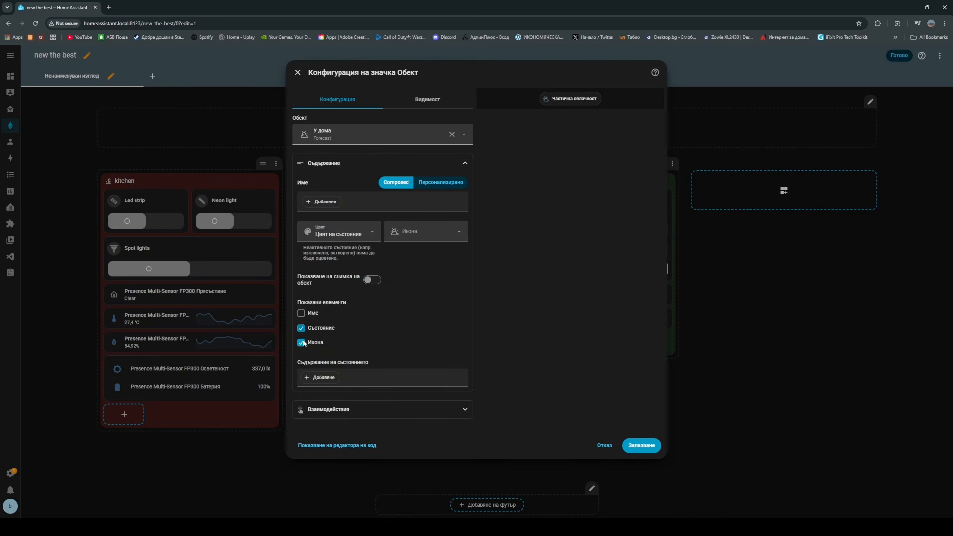